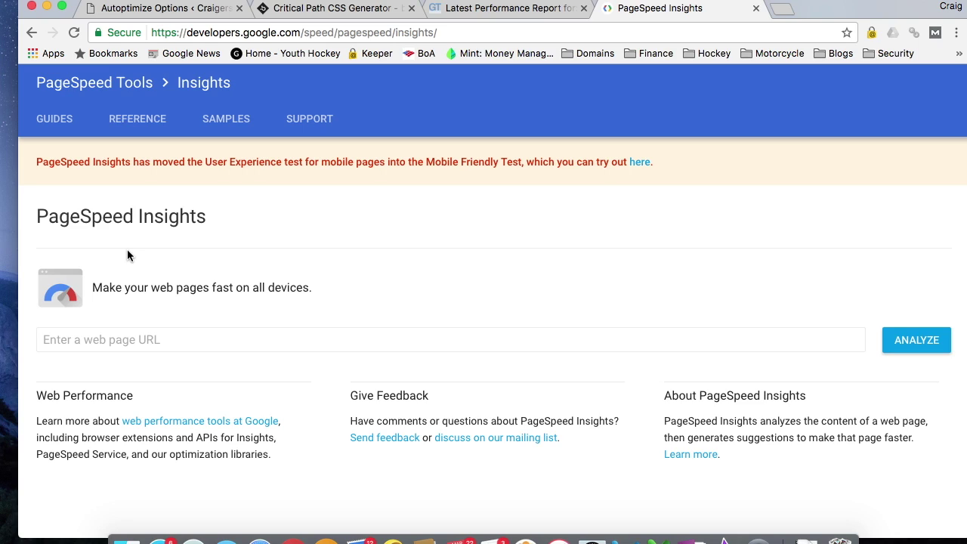
Start entering the craigerson.com home page address in the PageSpeed Insights URL field.
click(155, 342)
text(http://www.craigerson.com/)
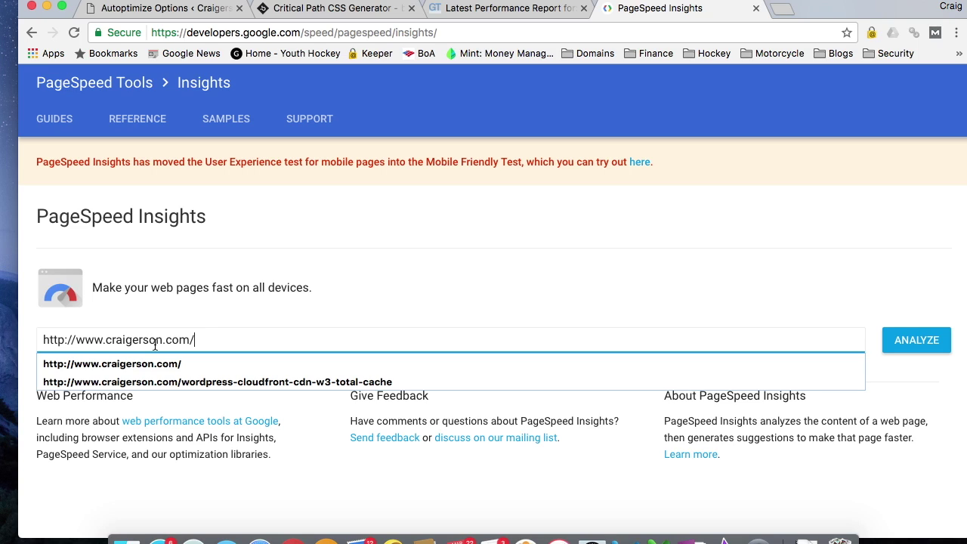
key(Return)
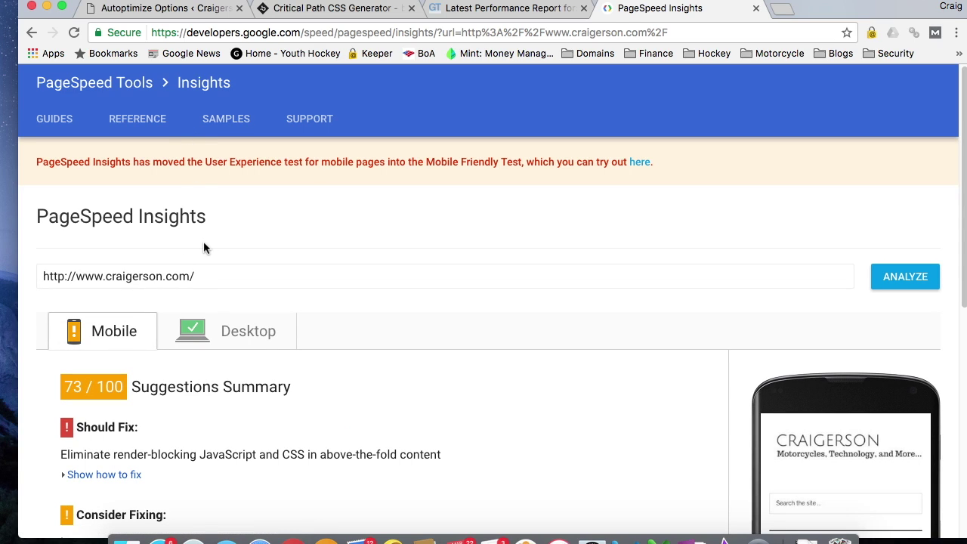
click(223, 345)
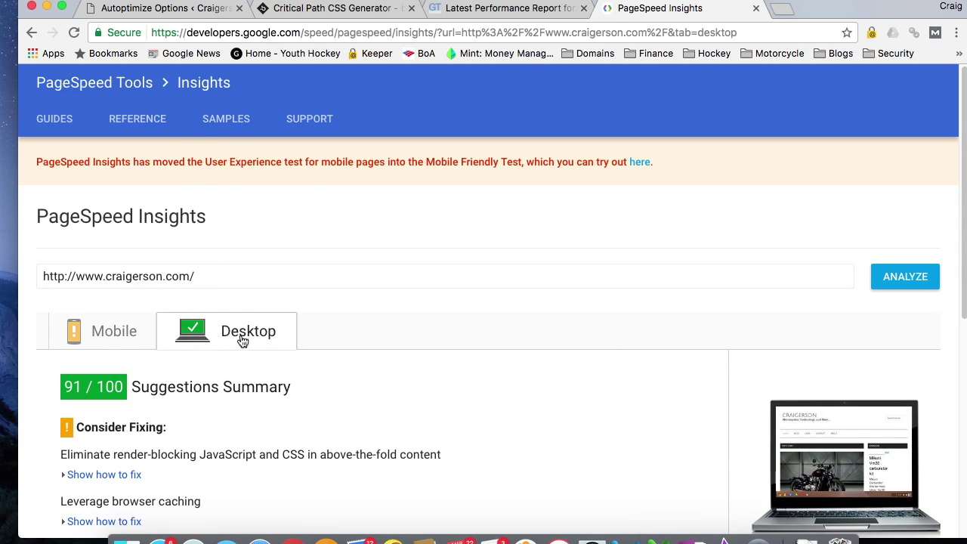
scroll(253, 342, down, 1)
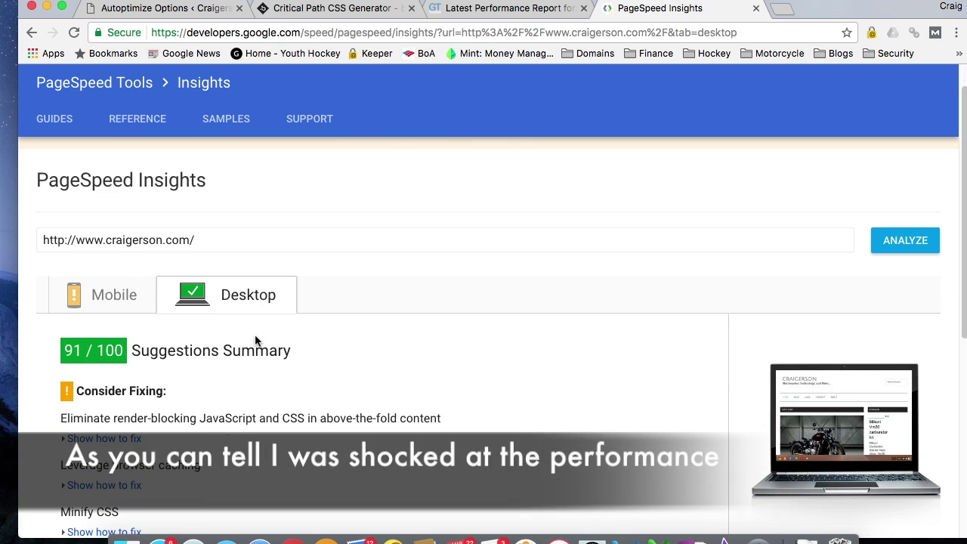
click(108, 304)
scroll(189, 325, down, 1)
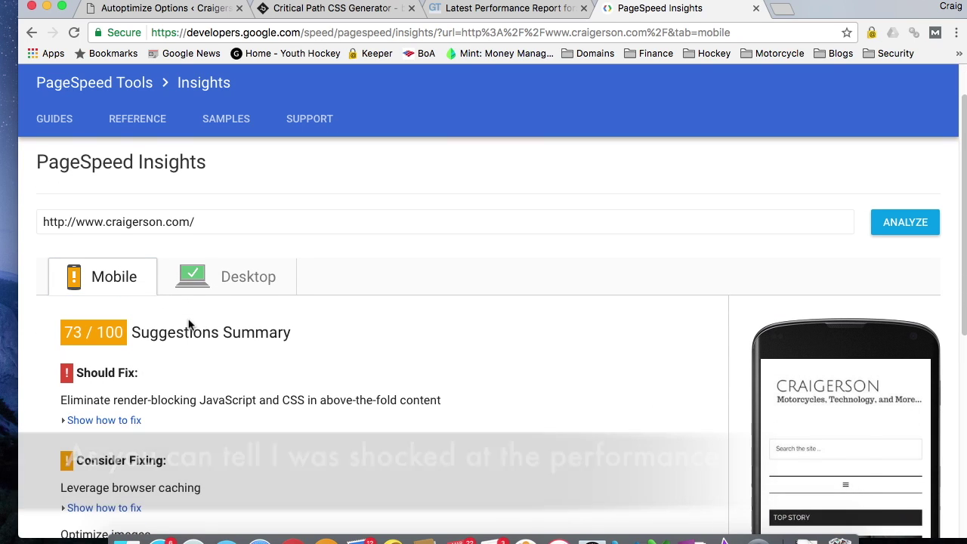
scroll(189, 325, down, 1)
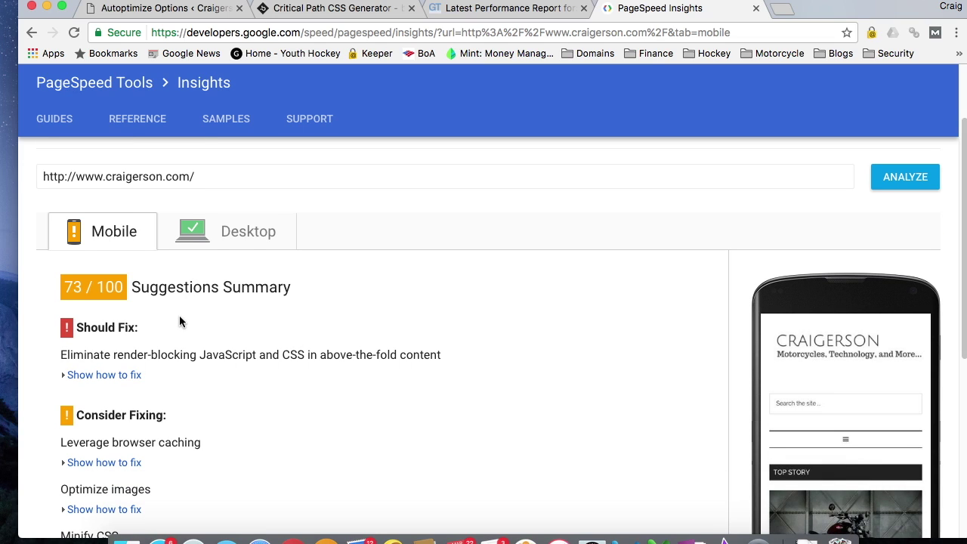
scroll(179, 318, down, 1)
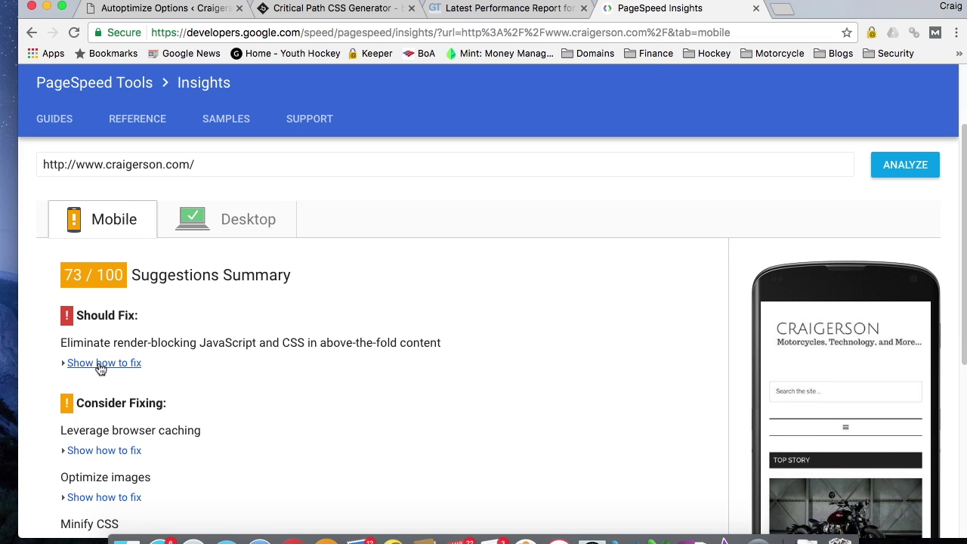
Expand the render-blocking resources fix and review the 4 blocking scripts and 6 blocking CSS files.
click(98, 363)
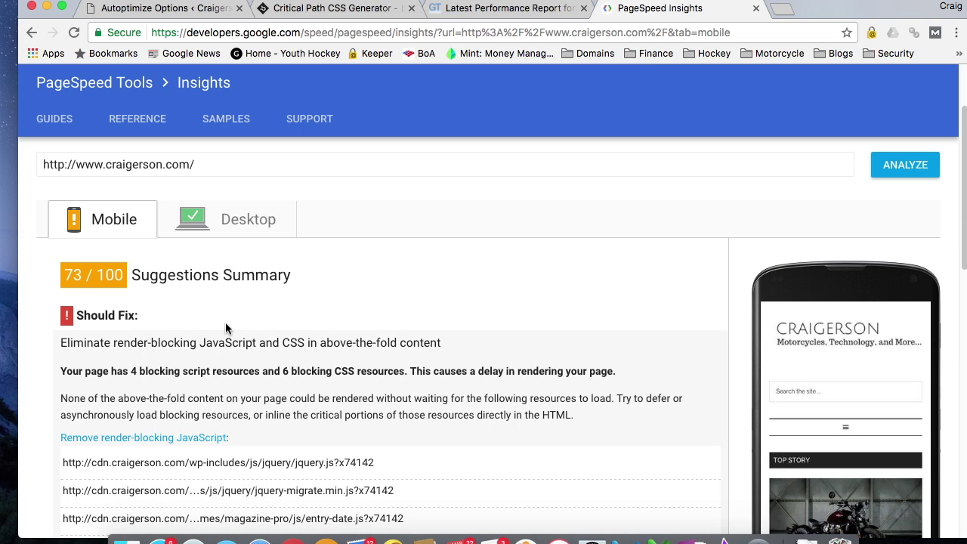
scroll(225, 325, down, 2)
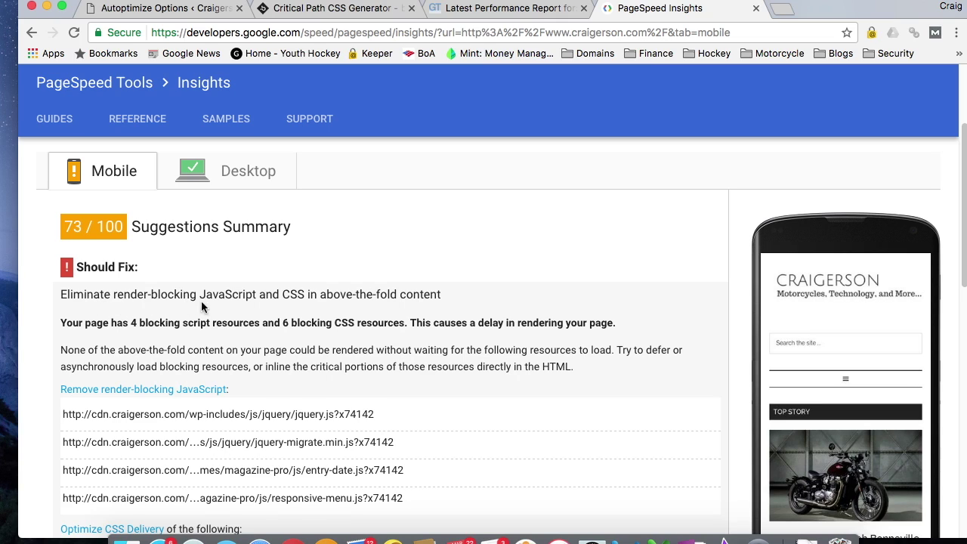
scroll(258, 302, down, 1)
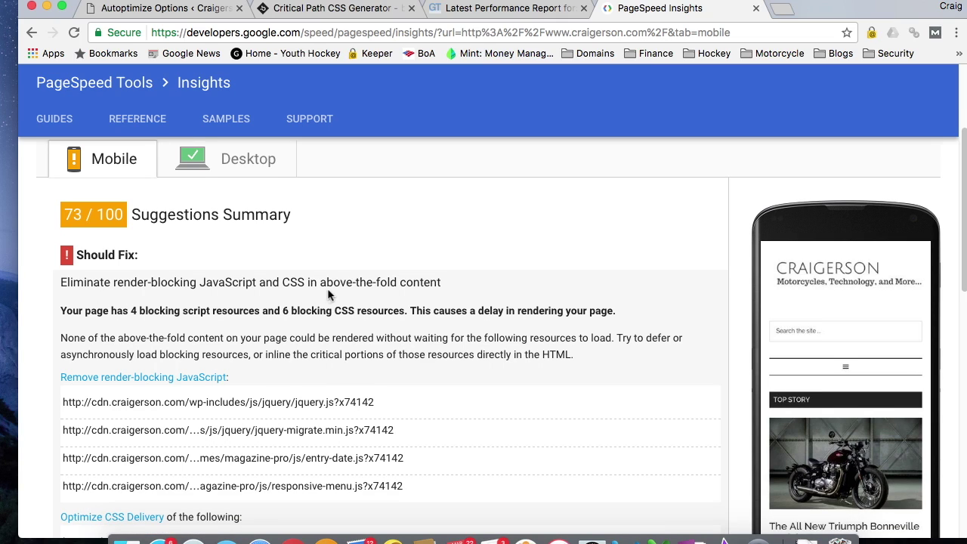
scroll(329, 293, down, 2)
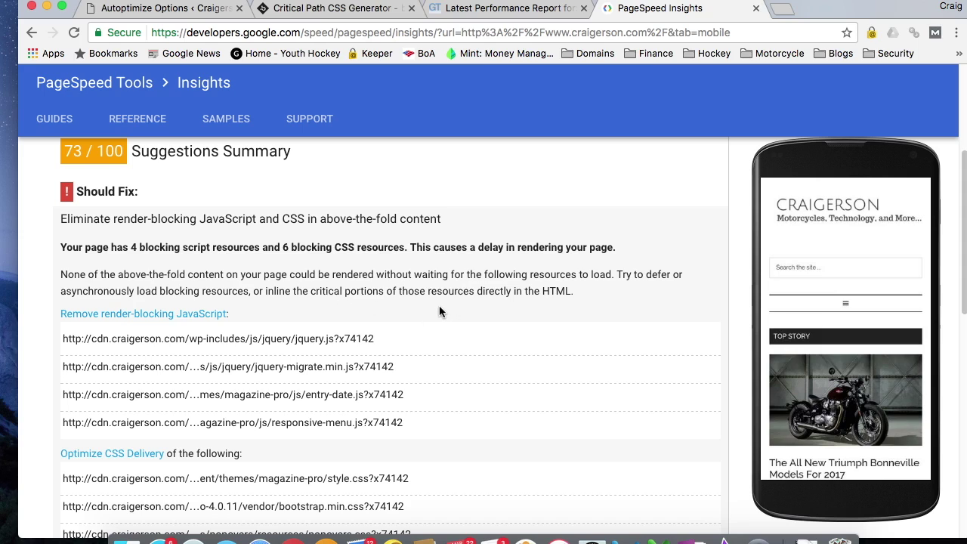
scroll(438, 305, down, 2)
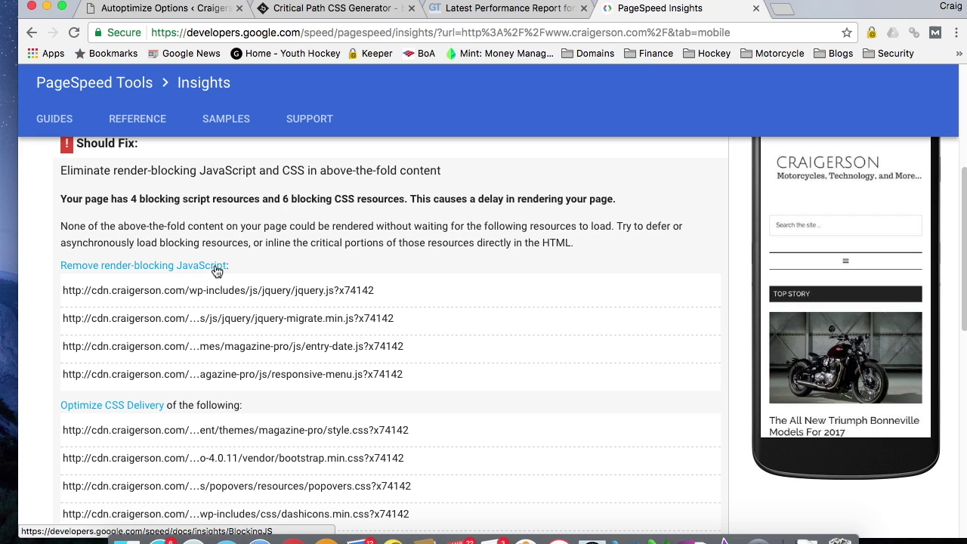
scroll(219, 272, down, 3)
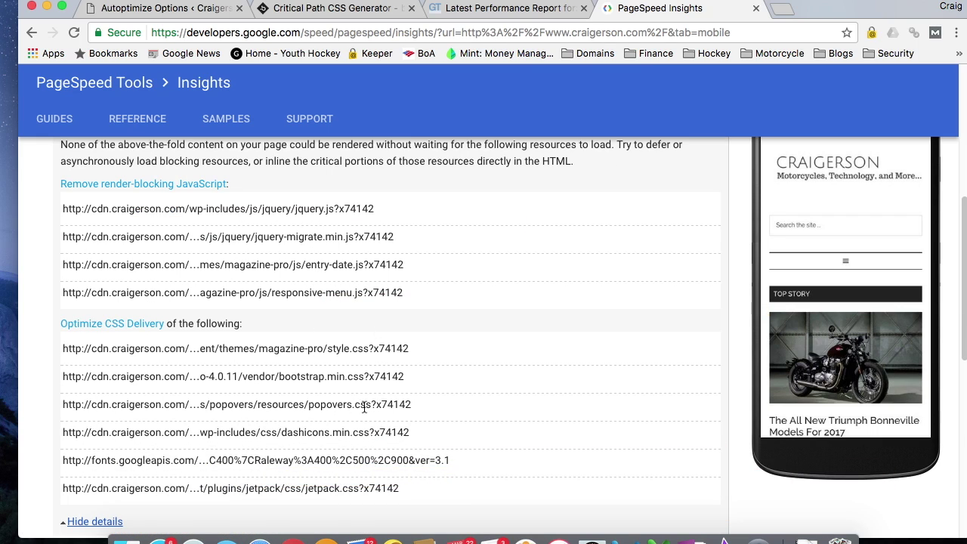
scroll(376, 409, down, 1)
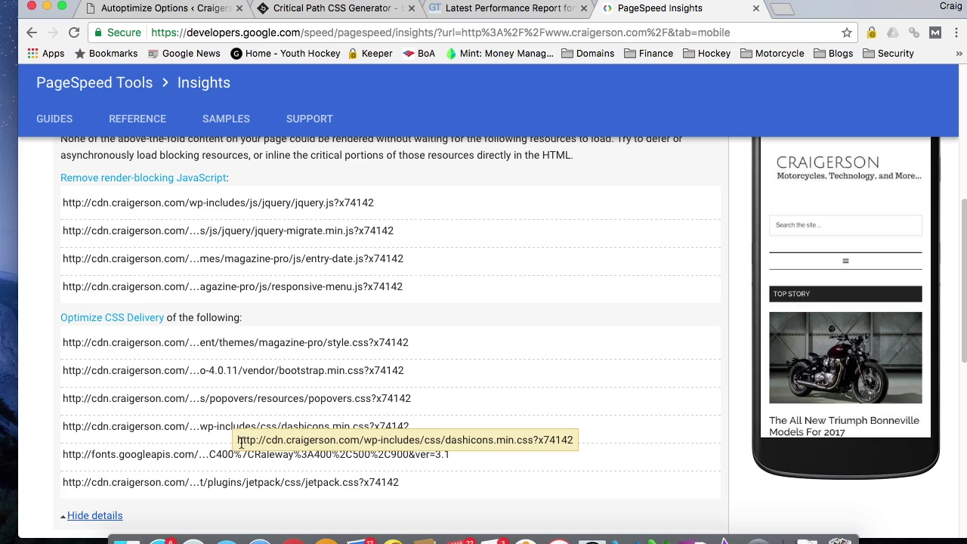
scroll(243, 440, up, 1)
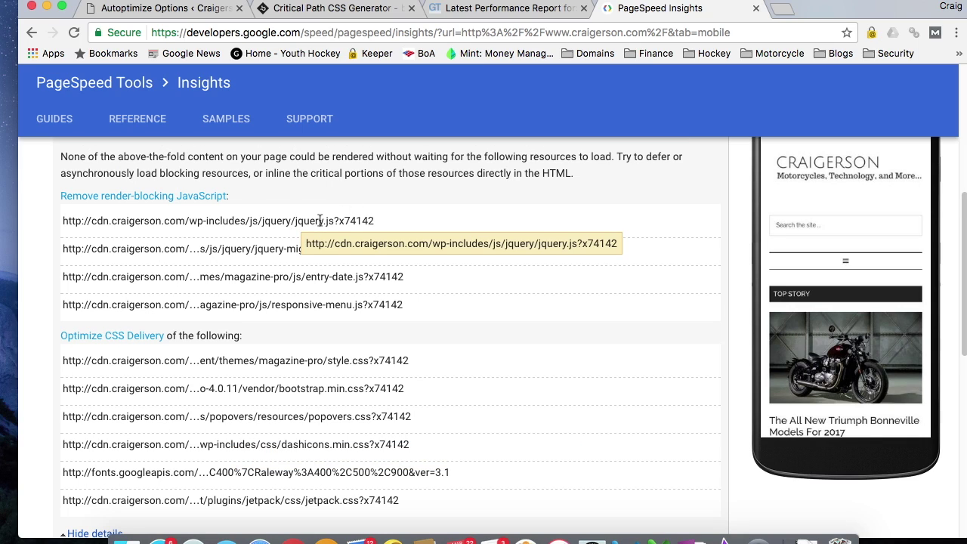
scroll(413, 291, up, 2)
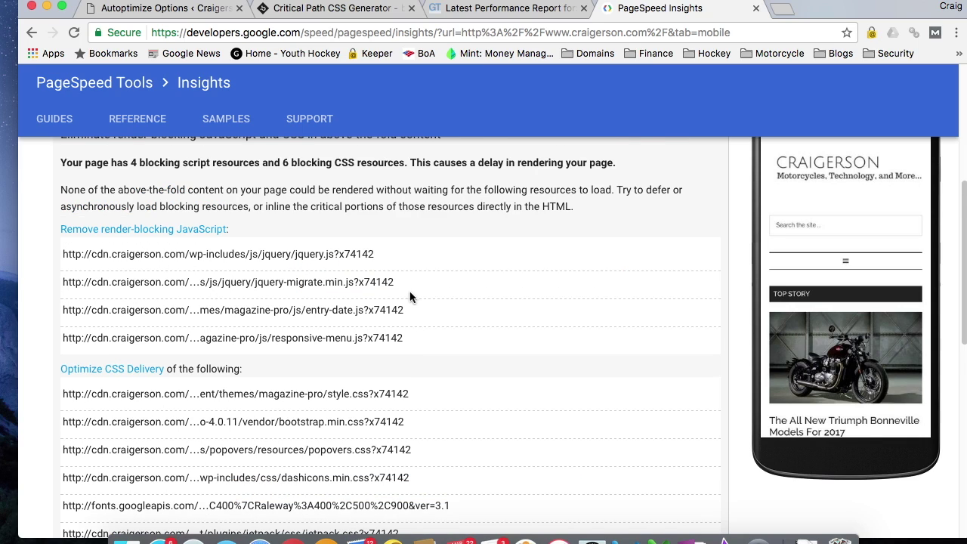
scroll(399, 284, up, 5)
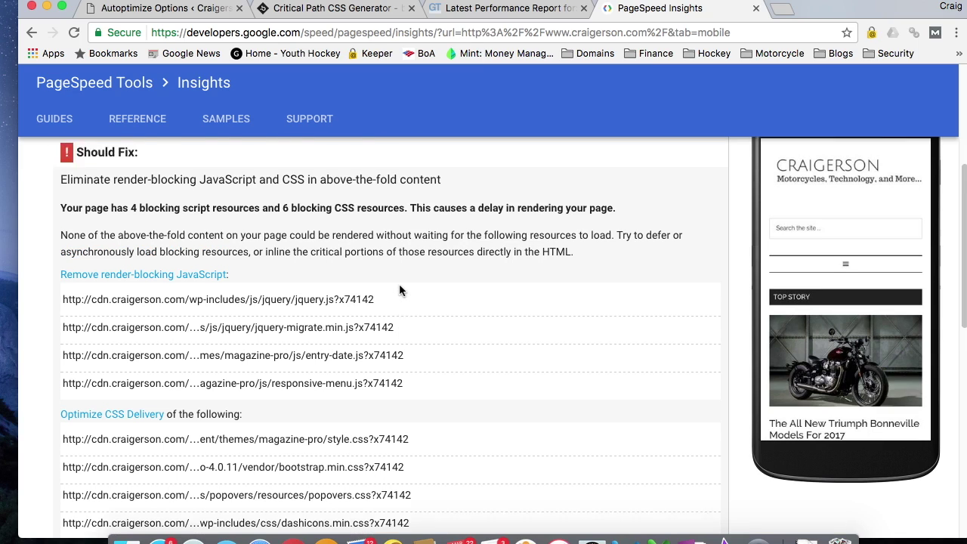
scroll(401, 289, up, 1)
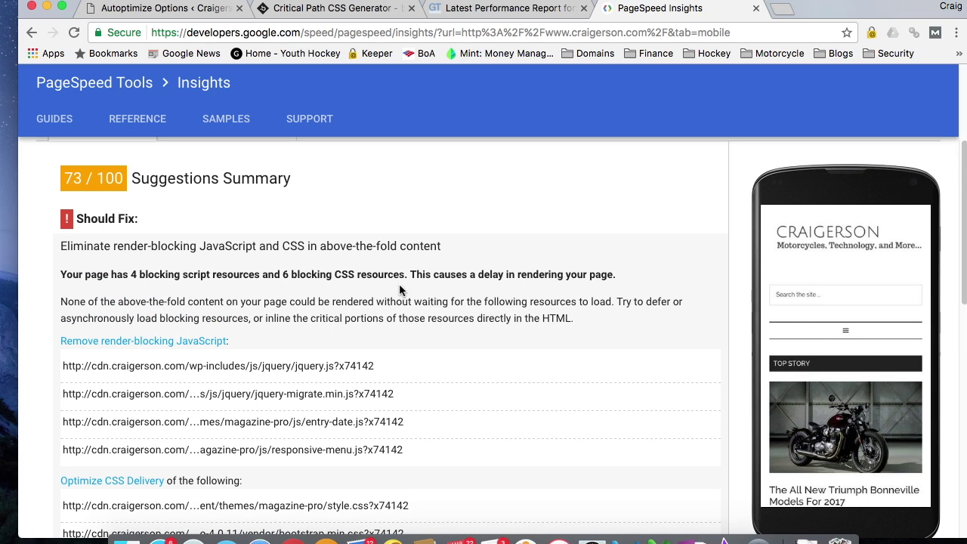
scroll(399, 289, up, 10)
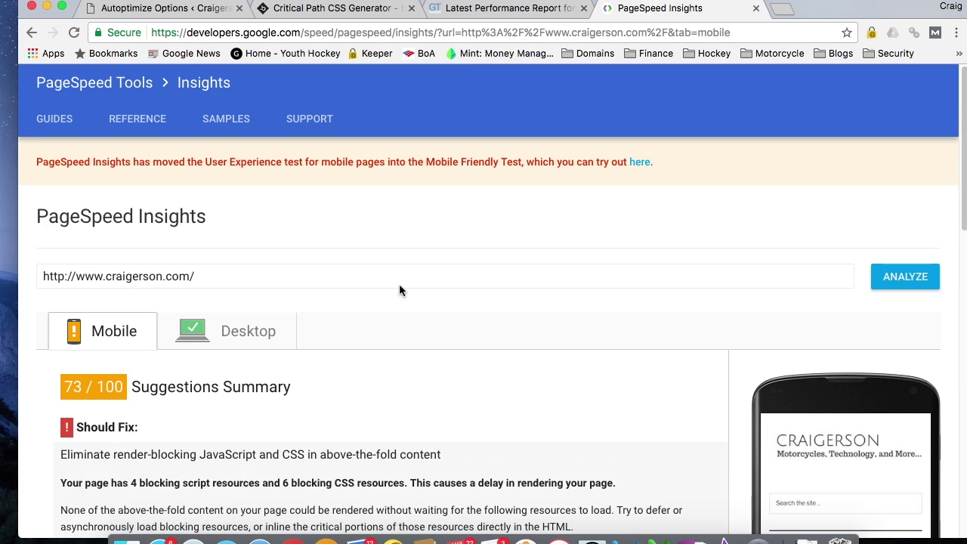
In Autoptimize settings, enable Optimize HTML Code and Optimize JavaScript Code.
click(163, 9)
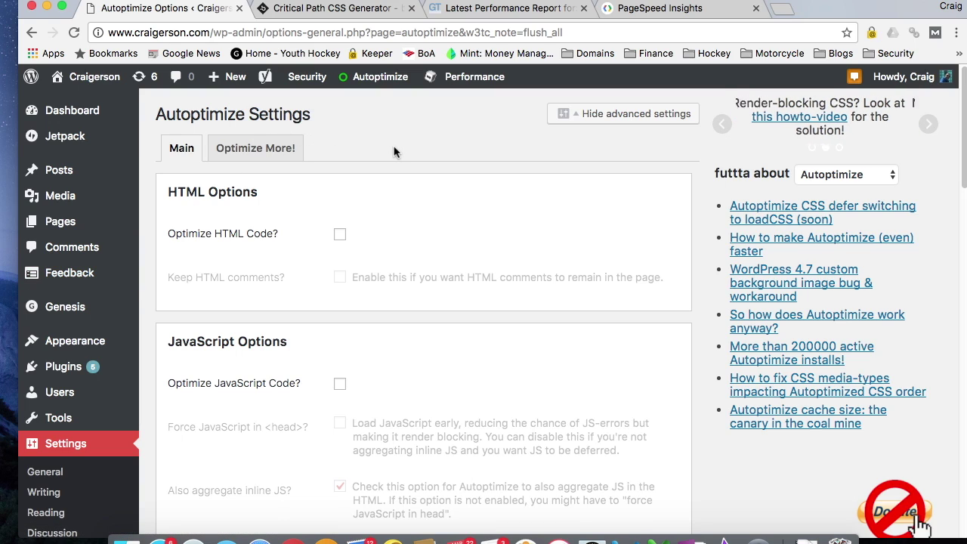
click(340, 234)
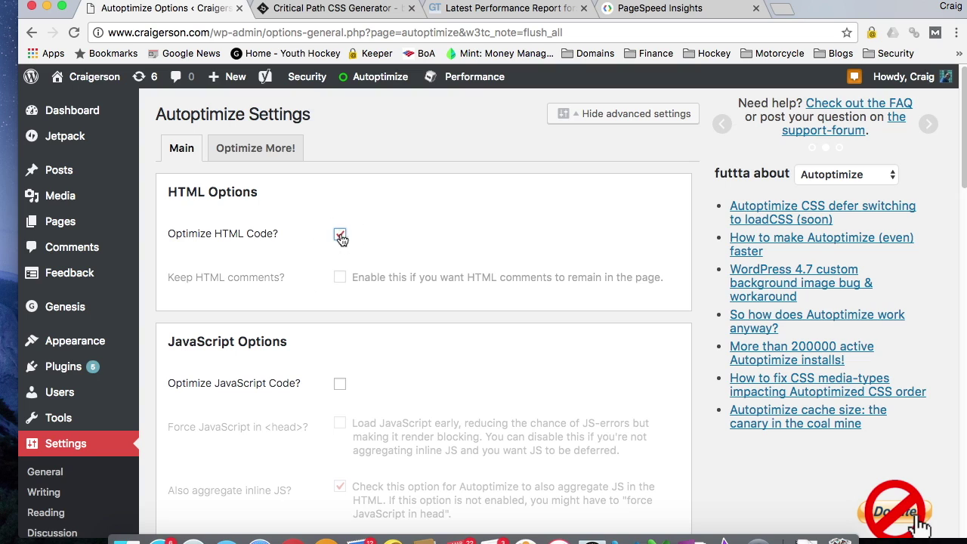
scroll(439, 299, down, 3)
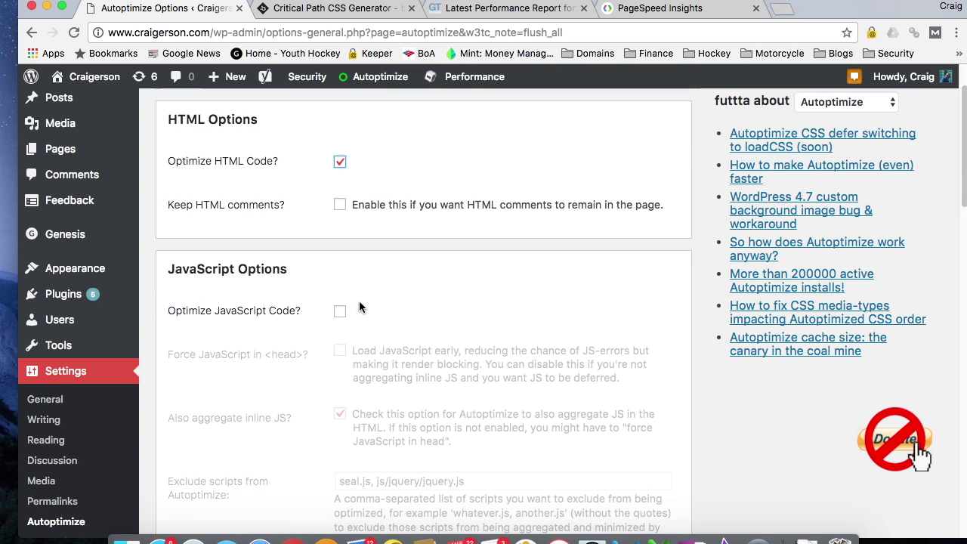
scroll(359, 301, down, 1)
click(340, 294)
scroll(341, 296, down, 3)
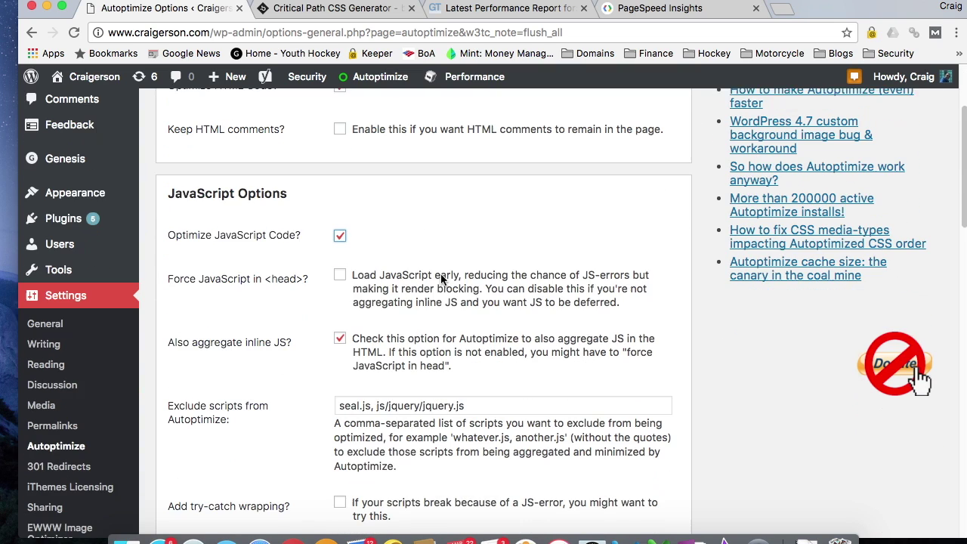
scroll(397, 291, down, 2)
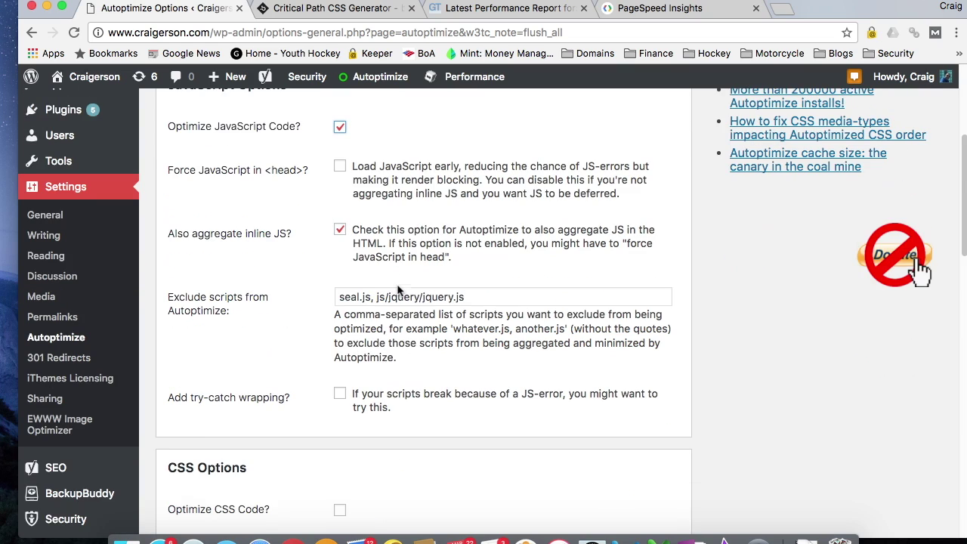
scroll(396, 291, down, 12)
Enable Optimize CSS Code, turn off Inline and Defer CSS, and scroll to the save buttons.
click(340, 271)
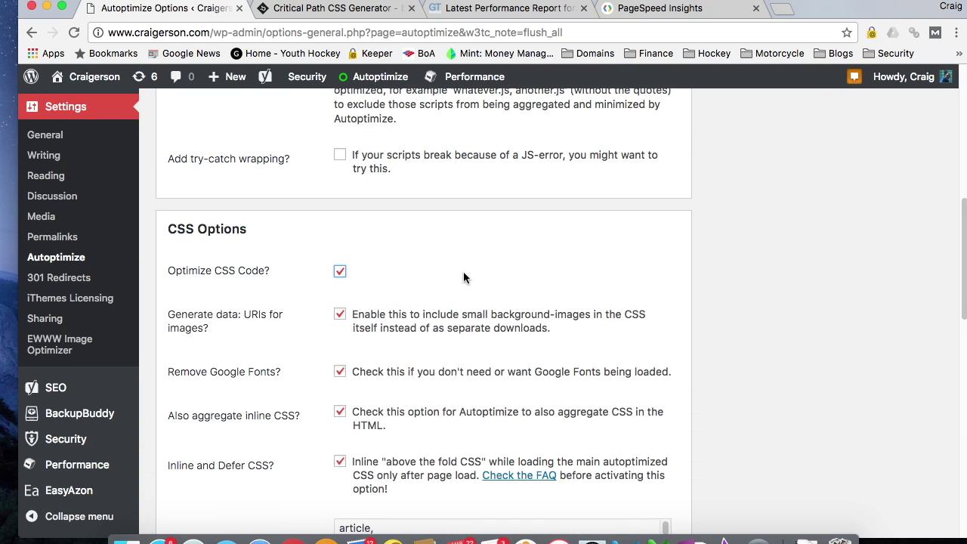
scroll(463, 271, down, 3)
scroll(463, 271, down, 4)
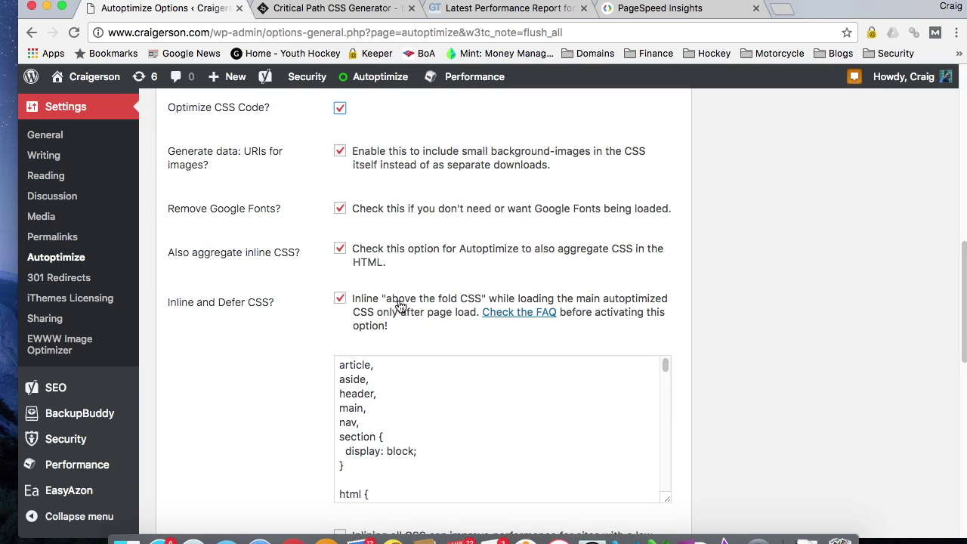
click(341, 299)
scroll(253, 325, down, 1)
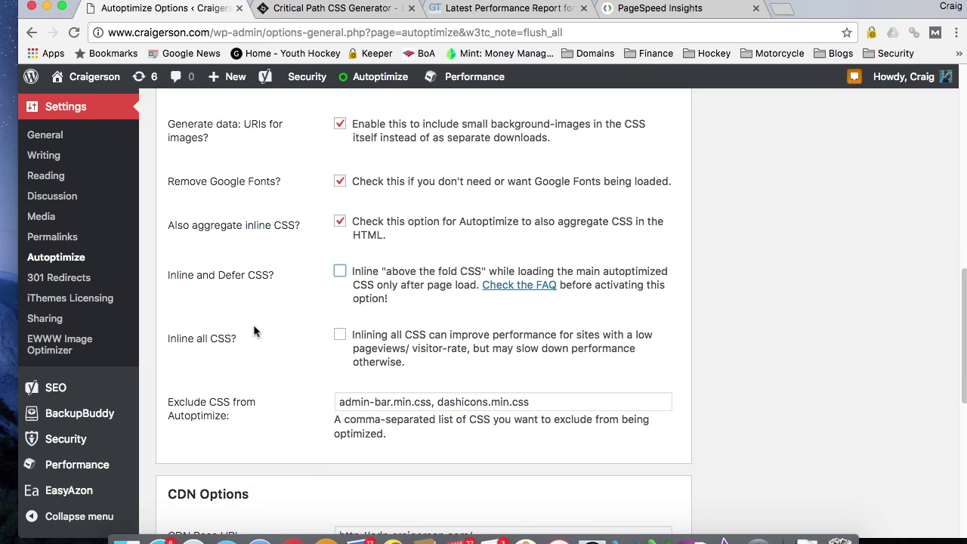
scroll(254, 331, down, 5)
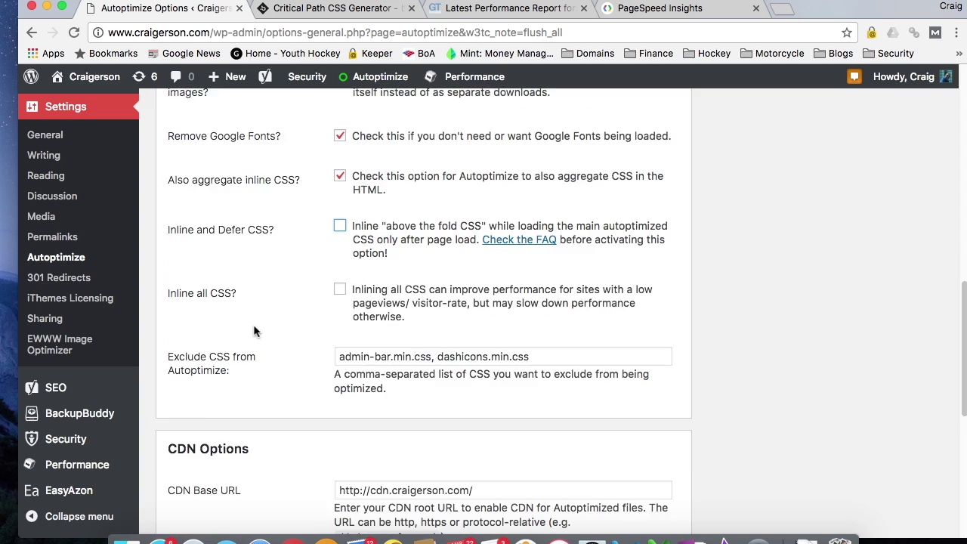
scroll(253, 330, down, 3)
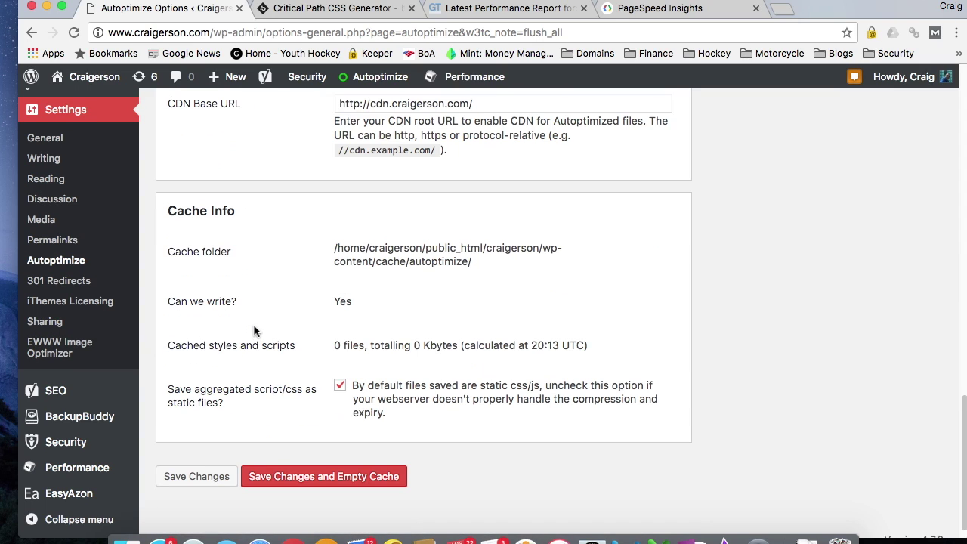
click(348, 462)
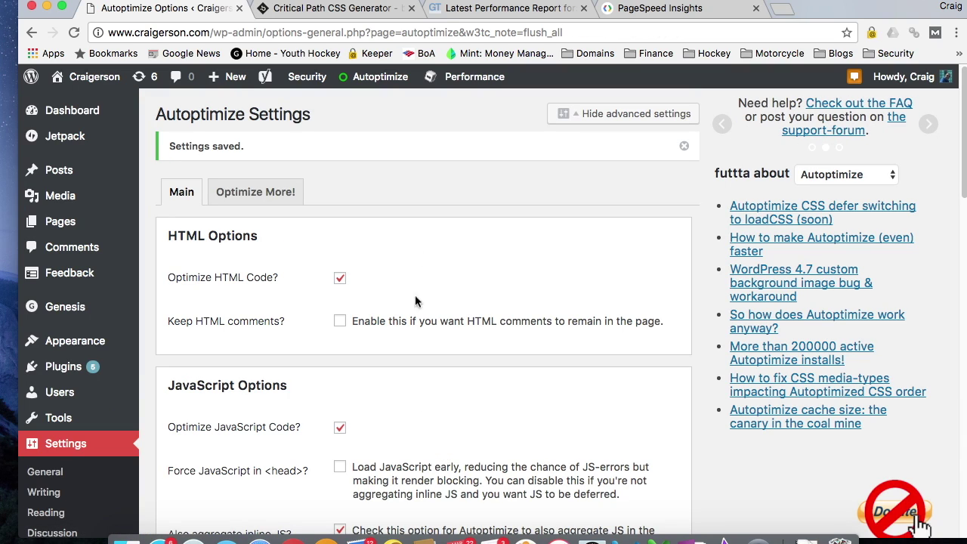
mouse_move(469, 79)
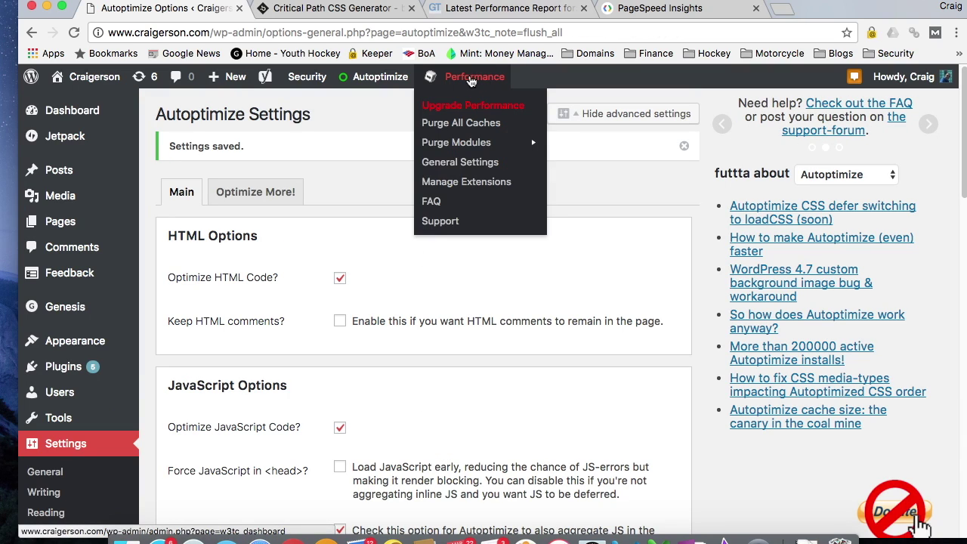
click(453, 126)
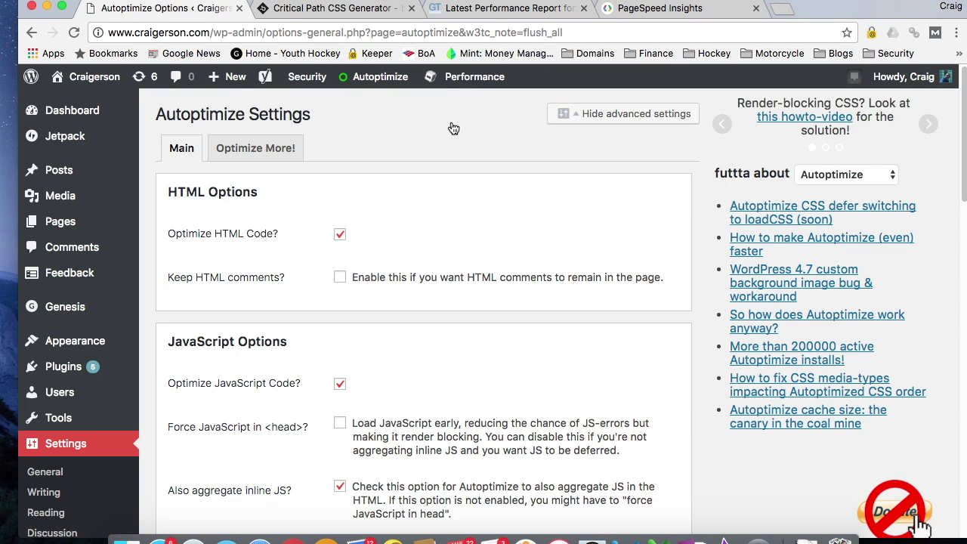
Recheck the earlier PageSpeed scores, 91/100 desktop and 73/100 mobile, then return to Autoptimize.
click(682, 9)
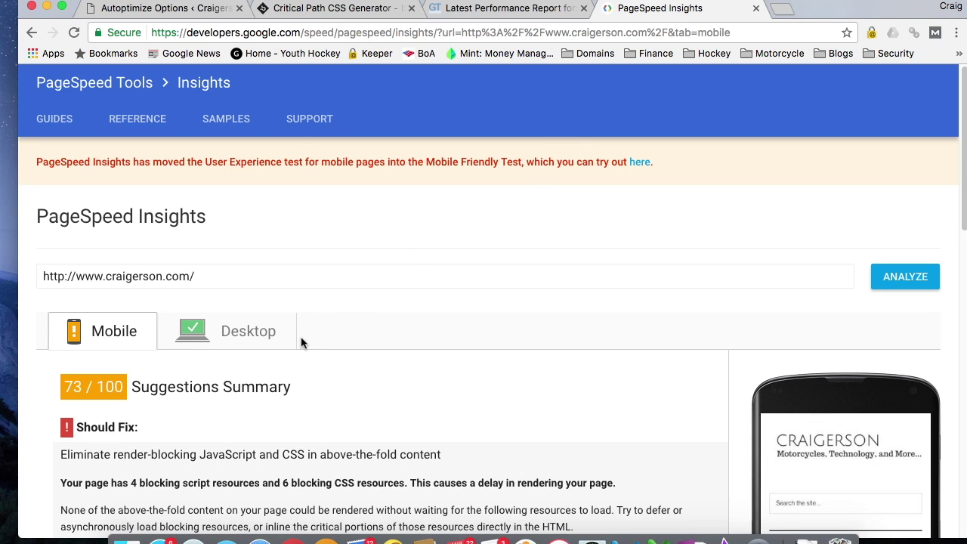
click(242, 331)
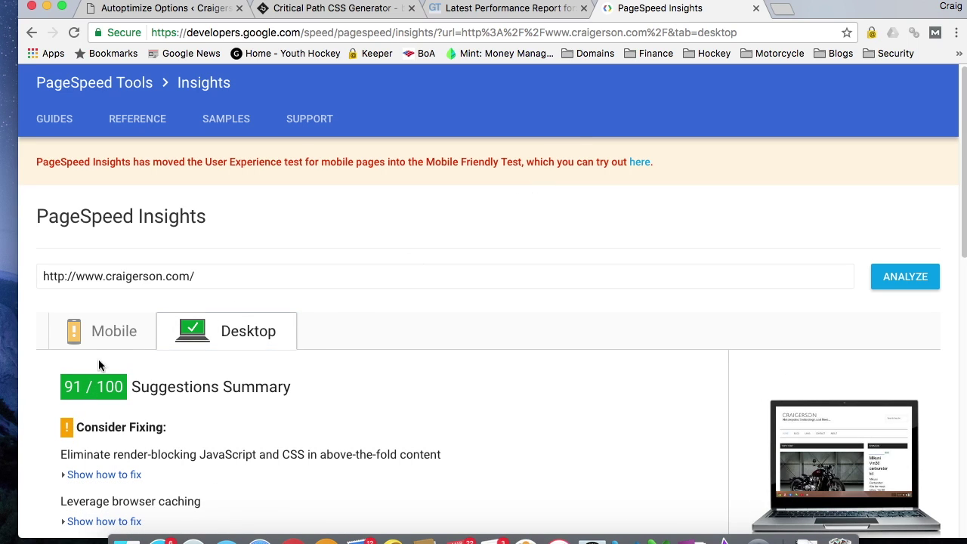
click(99, 331)
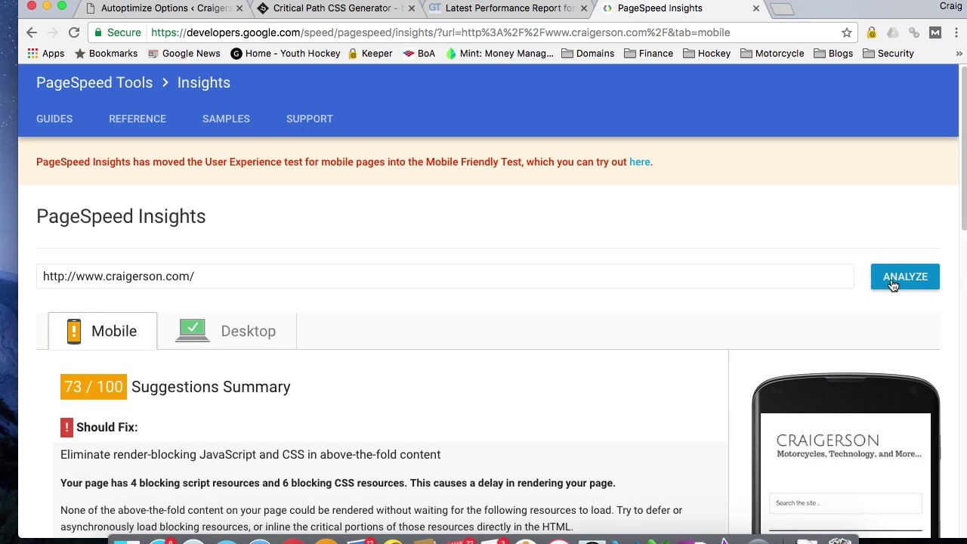
click(140, 9)
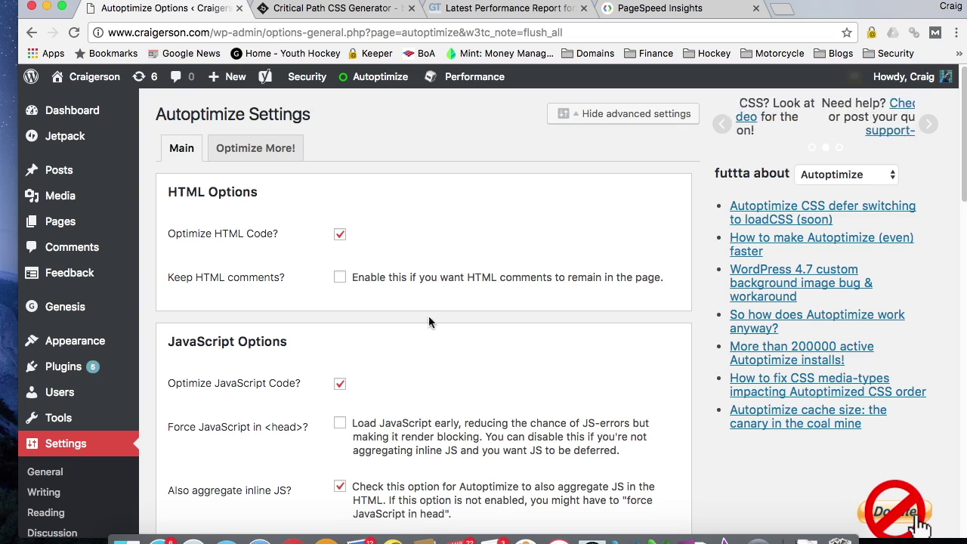
scroll(429, 316, down, 8)
scroll(446, 316, down, 5)
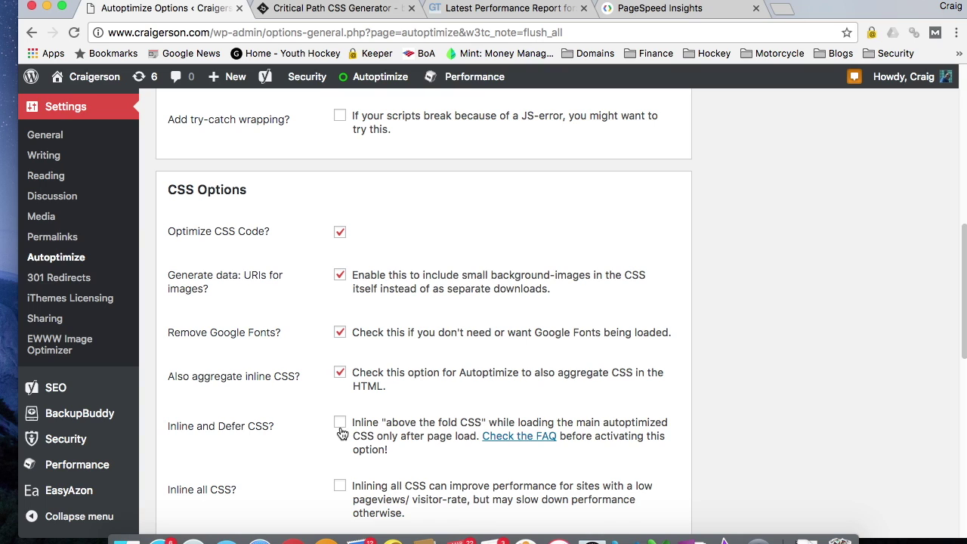
scroll(341, 432, up, 15)
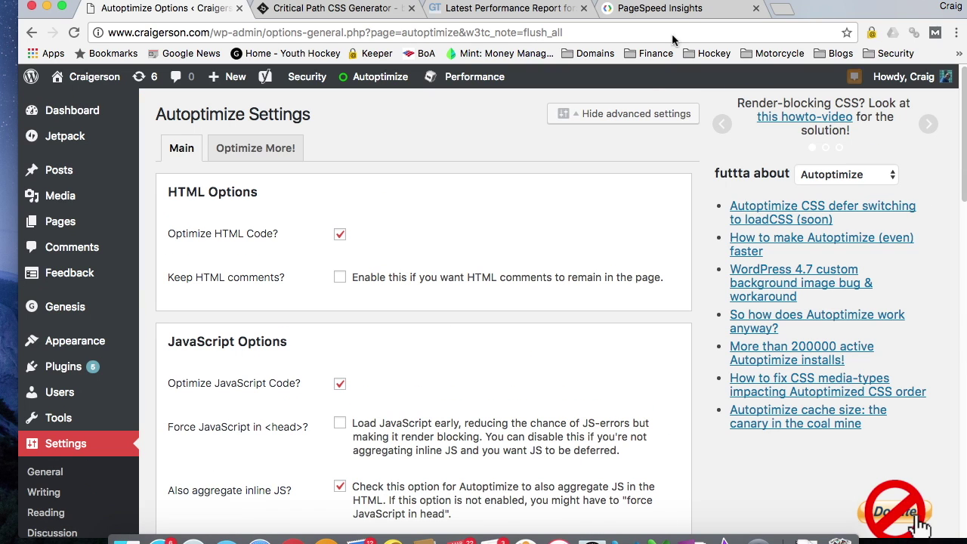
Re-run the PageSpeed analysis on craigerson.com and check the new desktop and mobile scores.
click(665, 8)
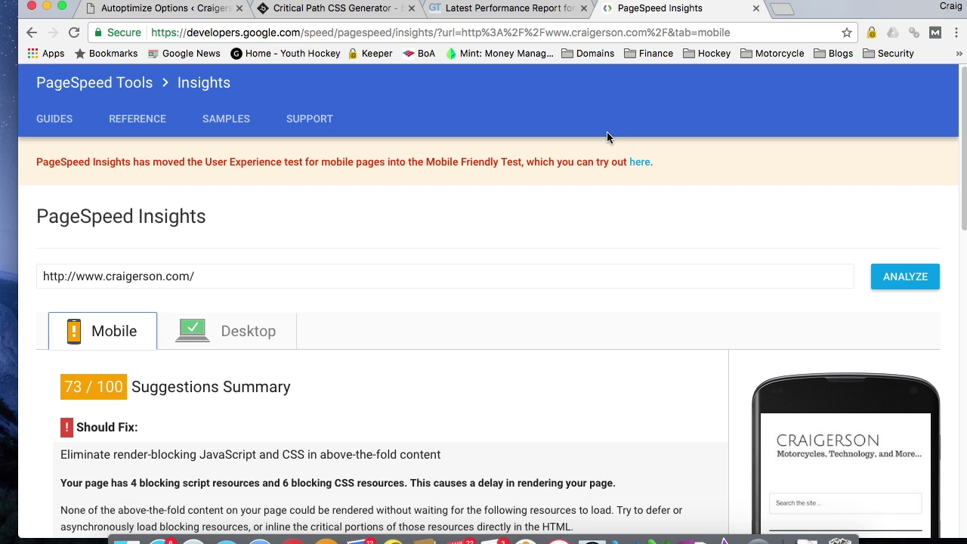
click(904, 277)
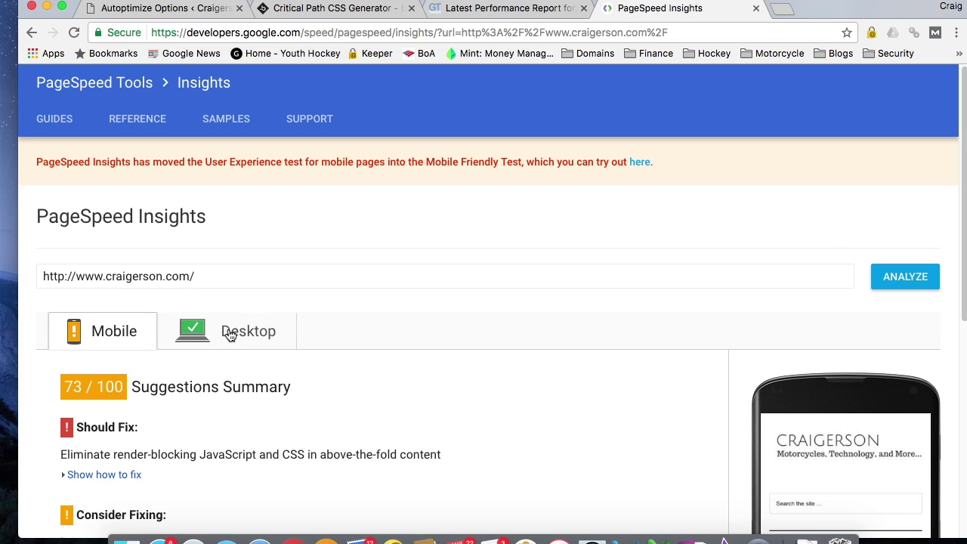
click(230, 336)
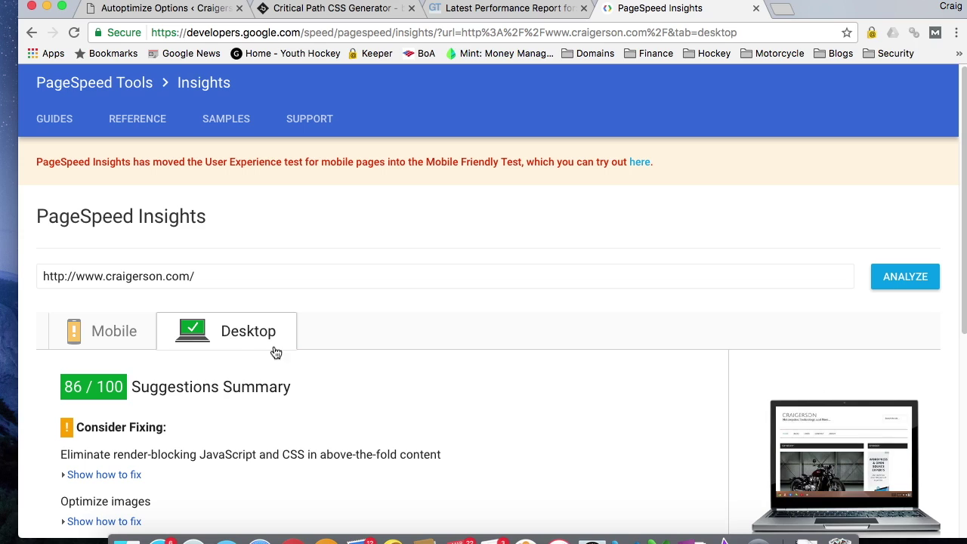
click(118, 331)
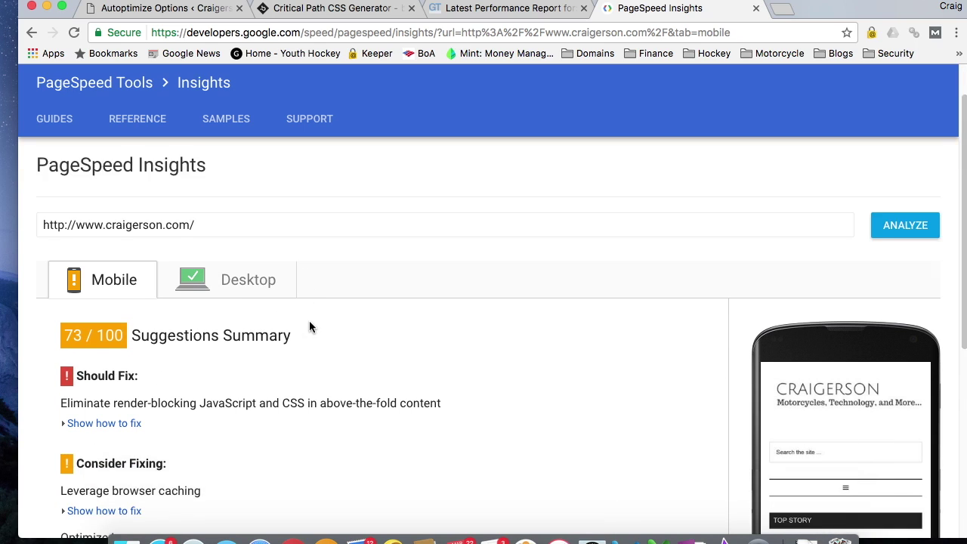
Expand the render-blocking details, now listing 1 blocking script and 2 CSS files.
scroll(313, 331, down, 2)
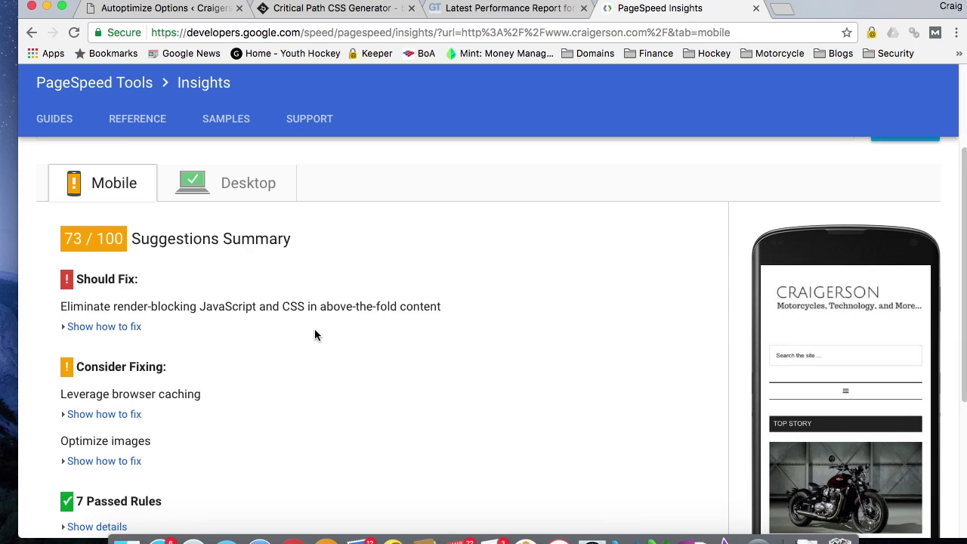
click(129, 330)
scroll(343, 325, down, 1)
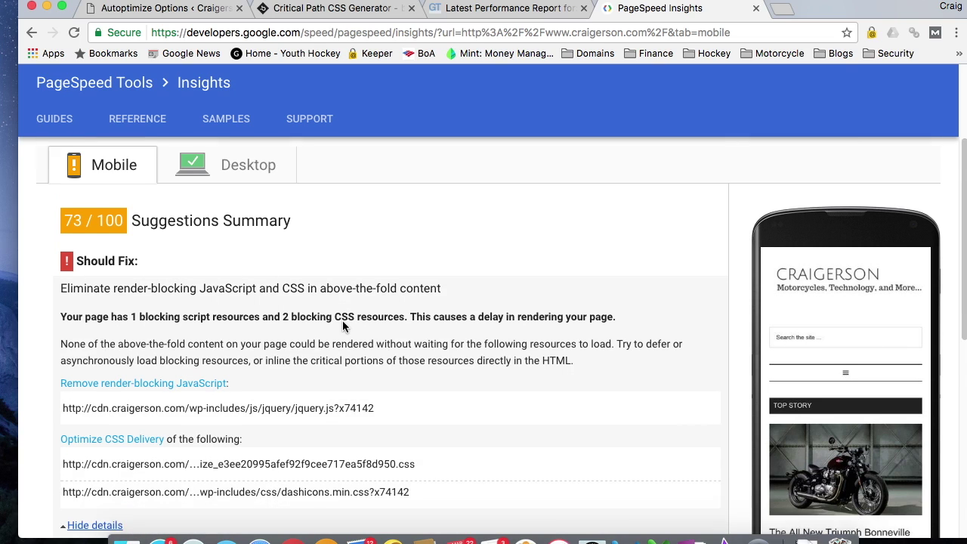
scroll(342, 325, down, 2)
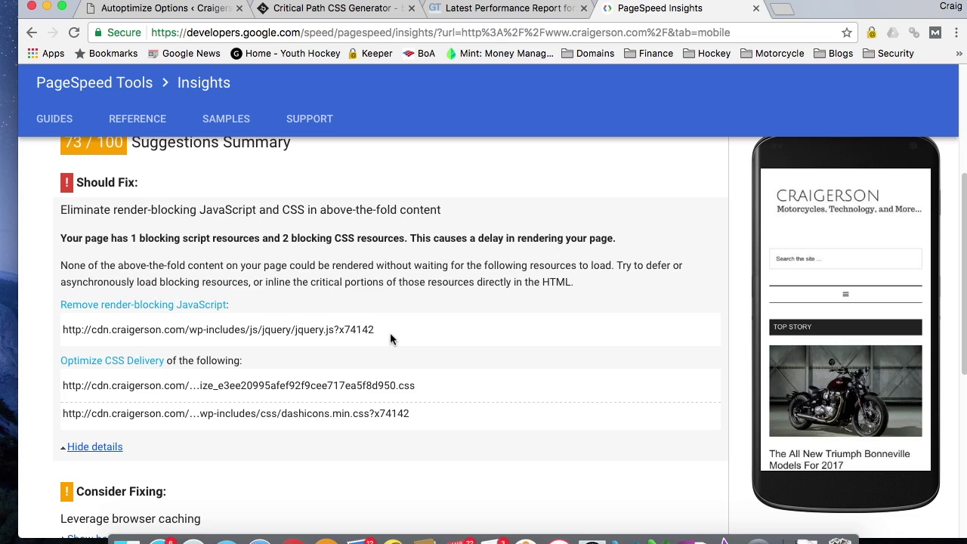
scroll(390, 339, down, 1)
scroll(390, 338, down, 2)
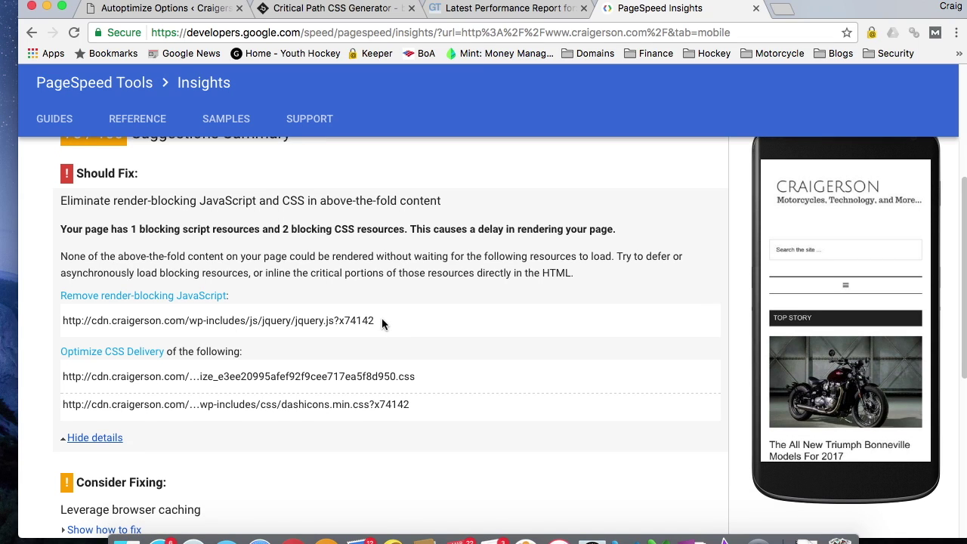
scroll(470, 343, down, 2)
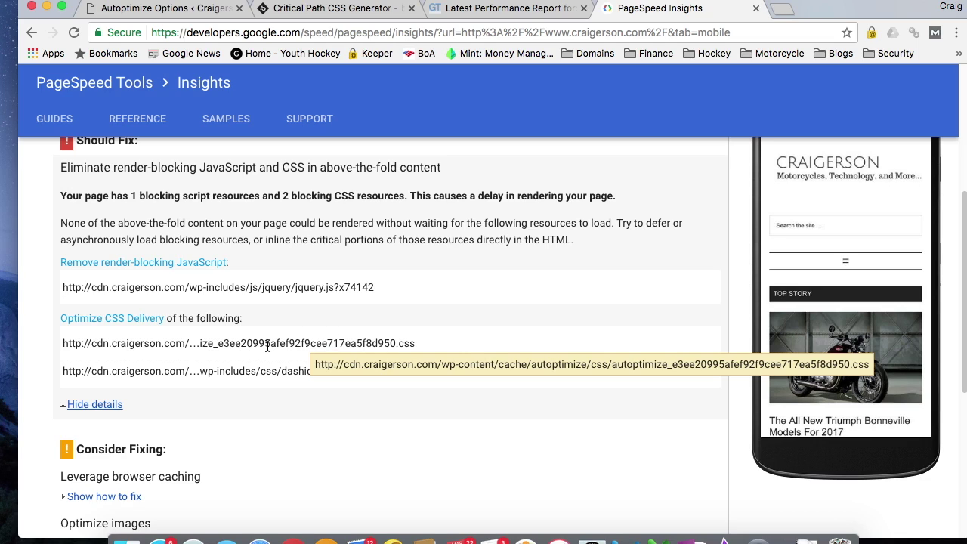
scroll(267, 345, up, 1)
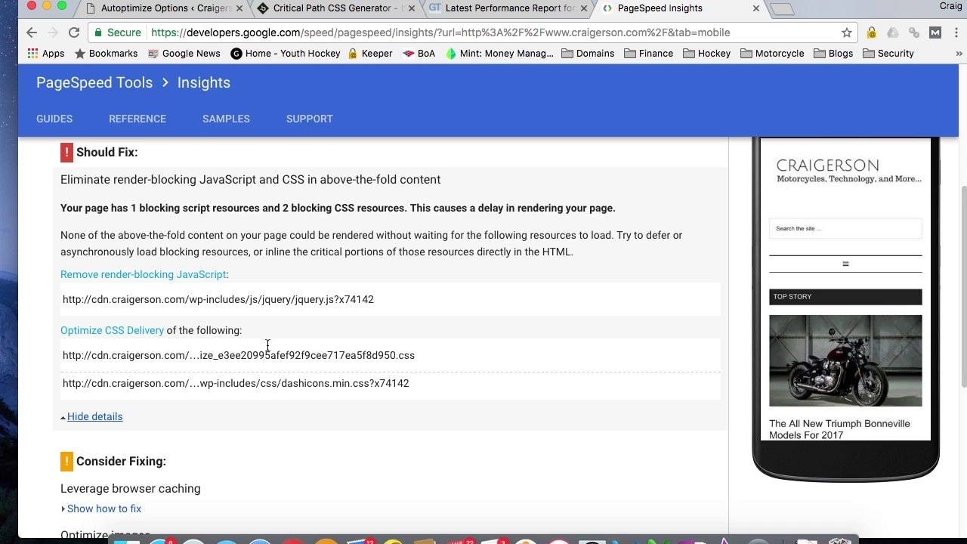
scroll(269, 349, up, 3)
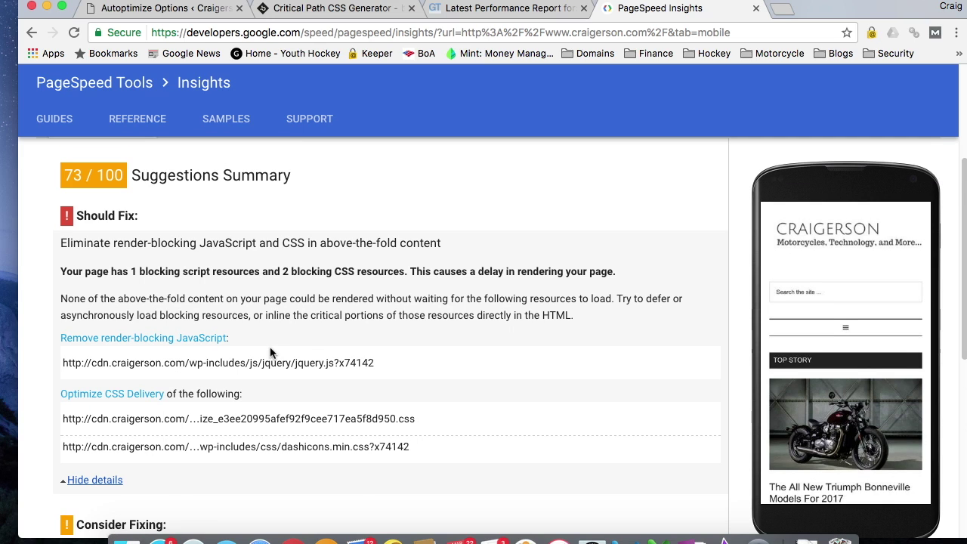
click(190, 10)
Tick Inline and Defer CSS under Autoptimize's CSS Options, then bring up the home page window.
scroll(490, 288, down, 5)
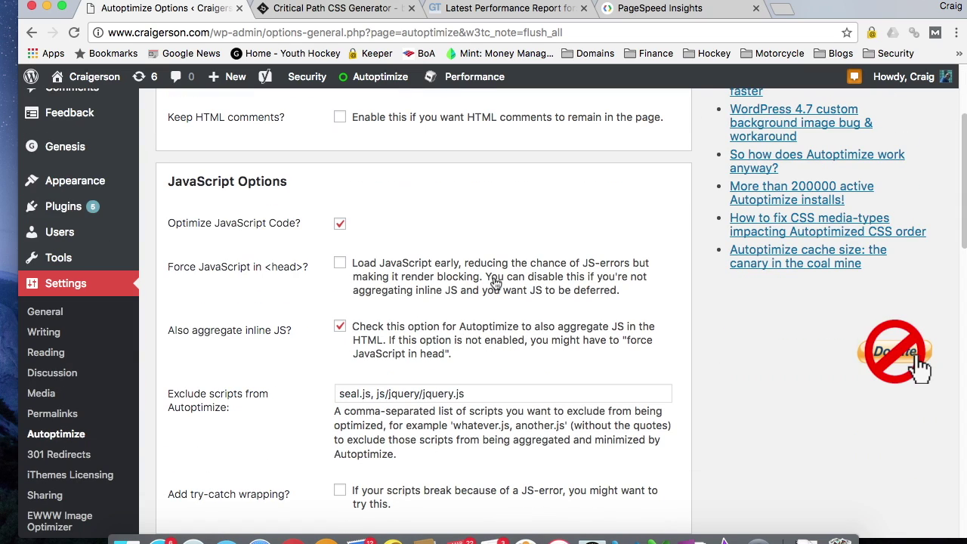
scroll(496, 284, down, 10)
scroll(496, 284, down, 2)
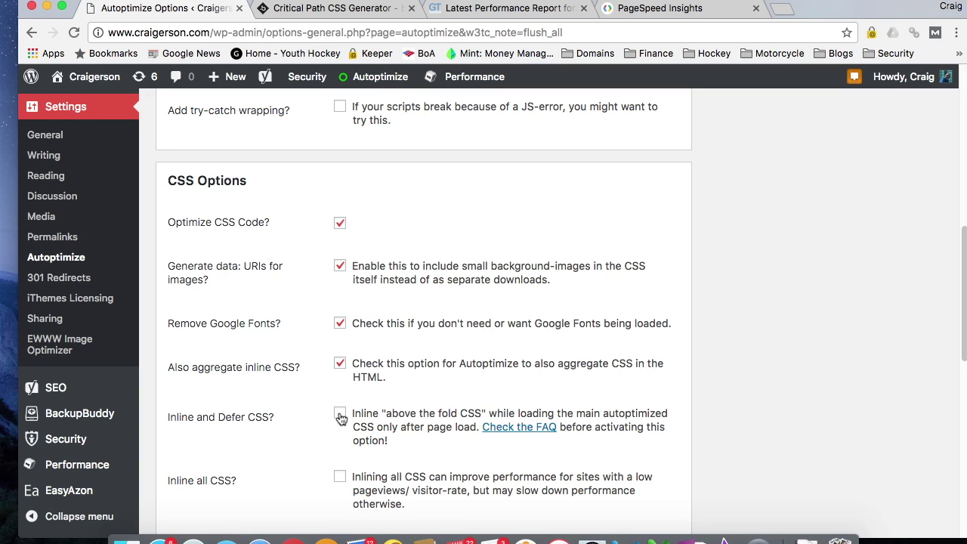
click(340, 416)
scroll(439, 408, down, 3)
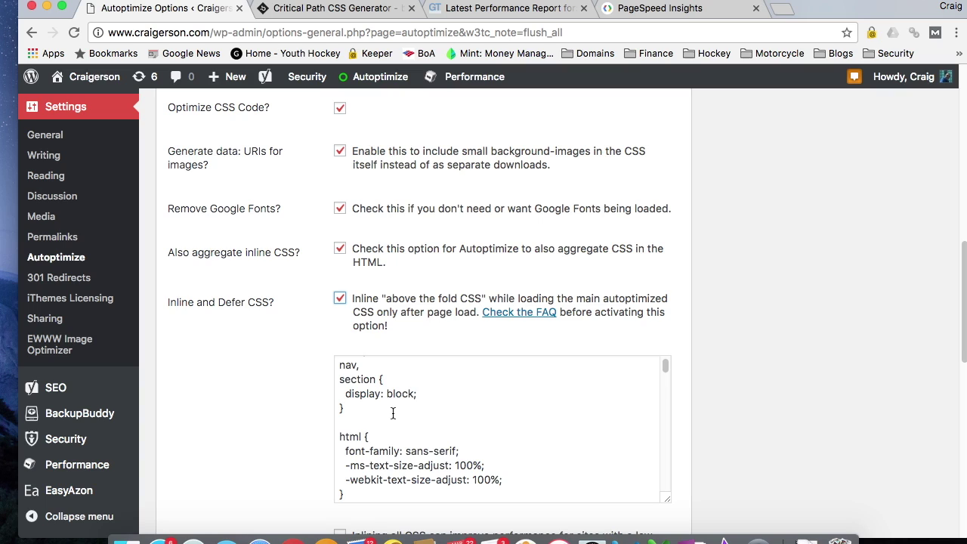
scroll(393, 413, down, 1)
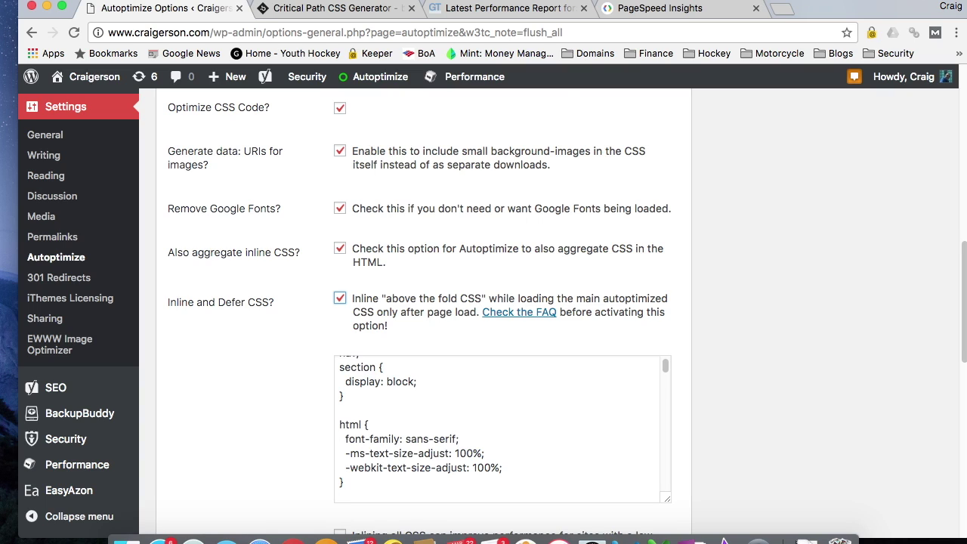
key(super+grave)
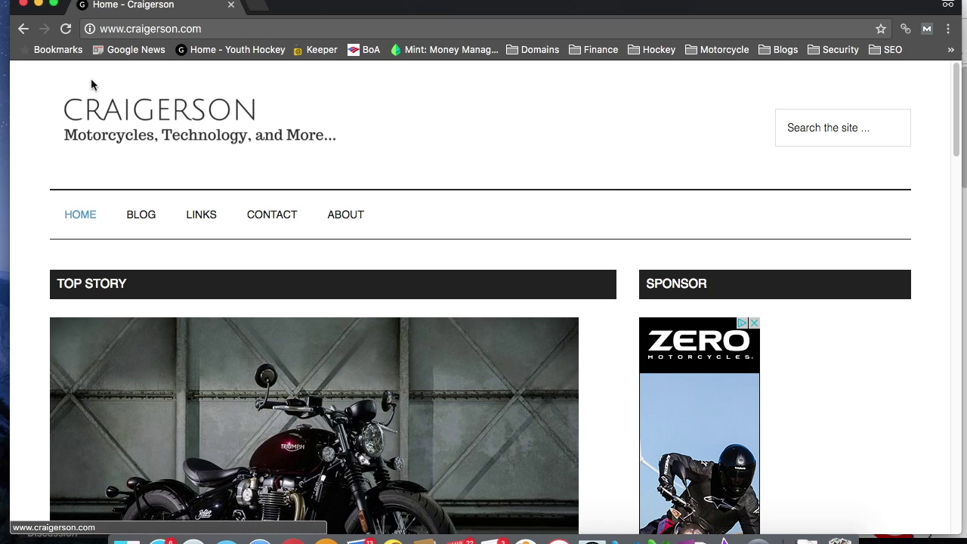
Reload the craigerson.com home page and view its source via View > Developer > View Source.
click(66, 29)
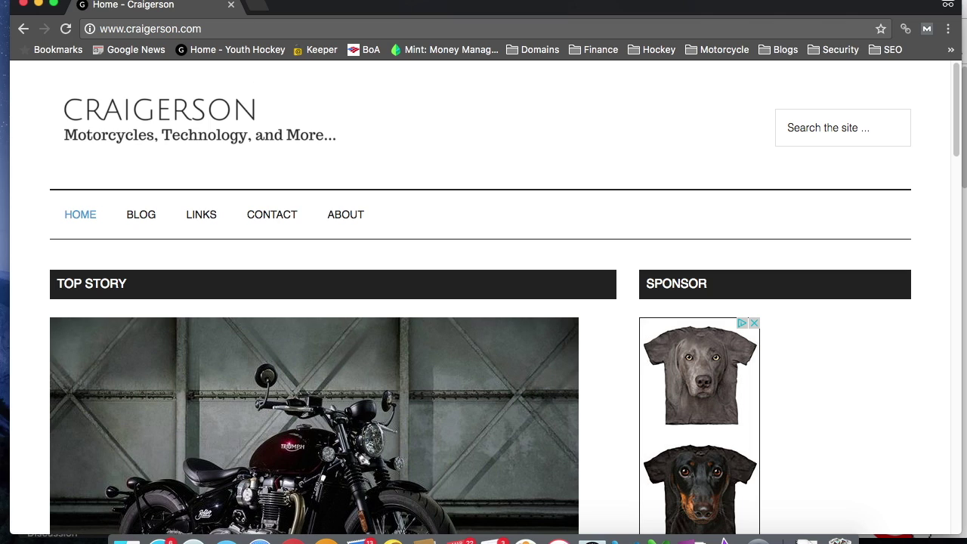
click(170, 0)
mouse_move(217, 162)
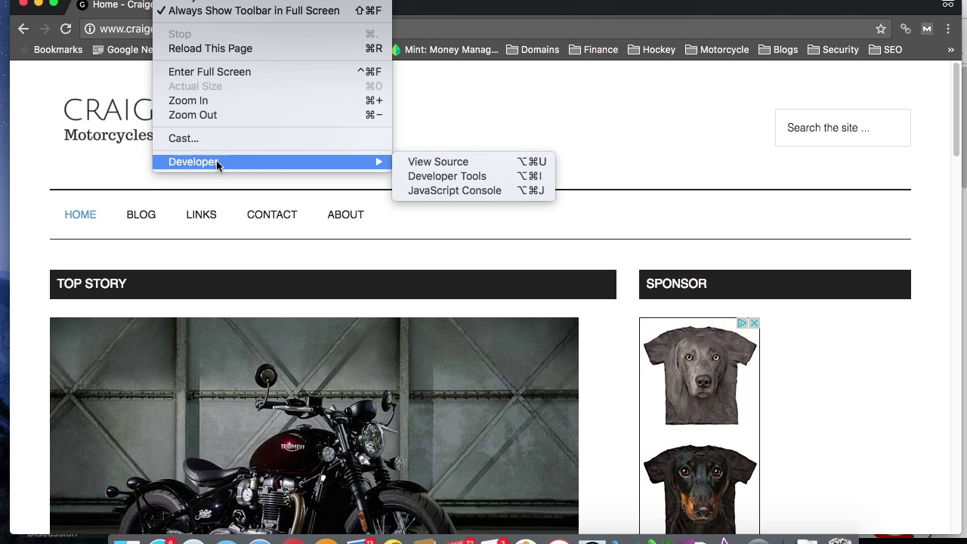
click(424, 165)
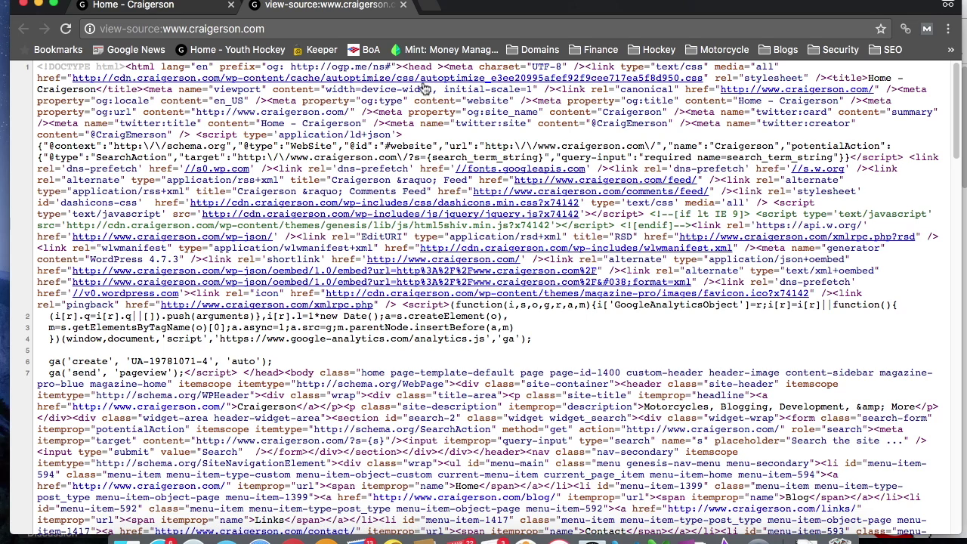
click(426, 81)
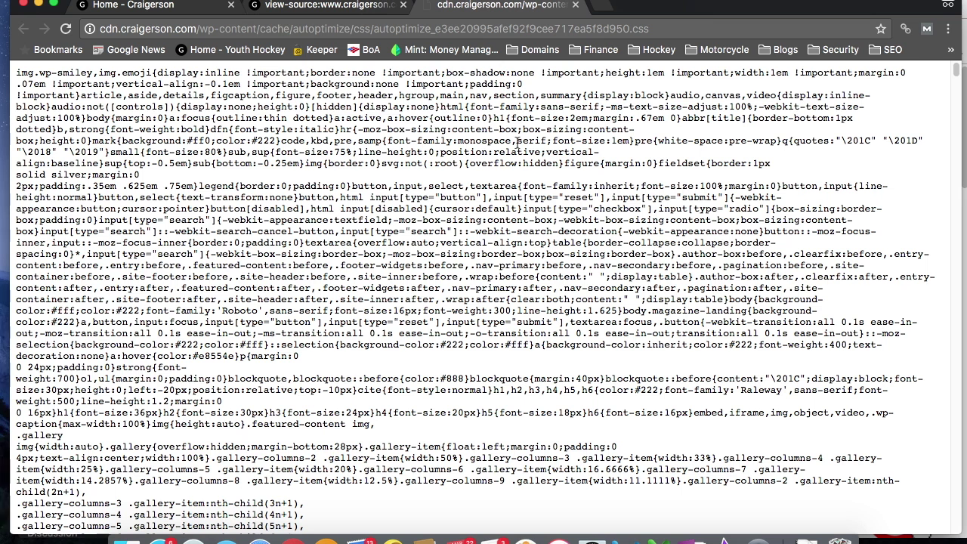
scroll(529, 260, down, 15)
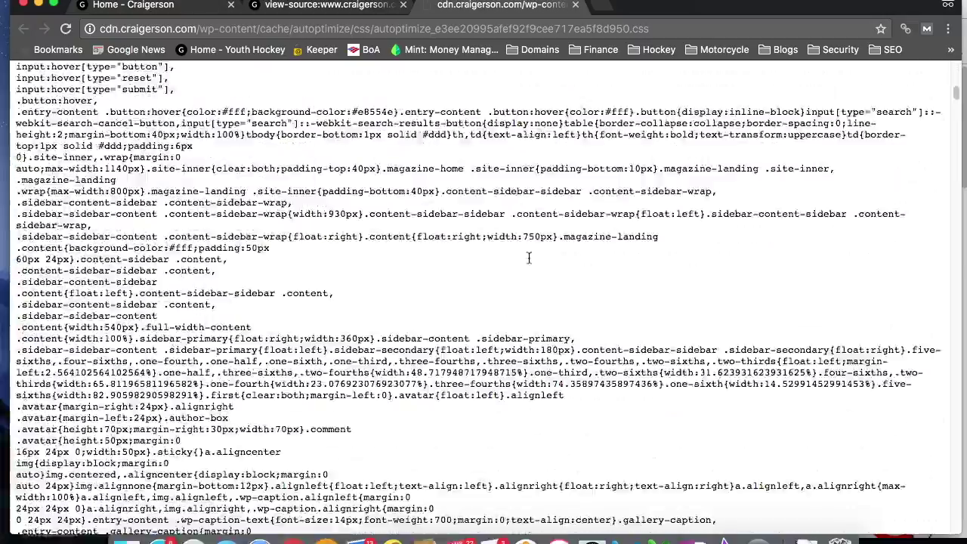
scroll(529, 261, down, 20)
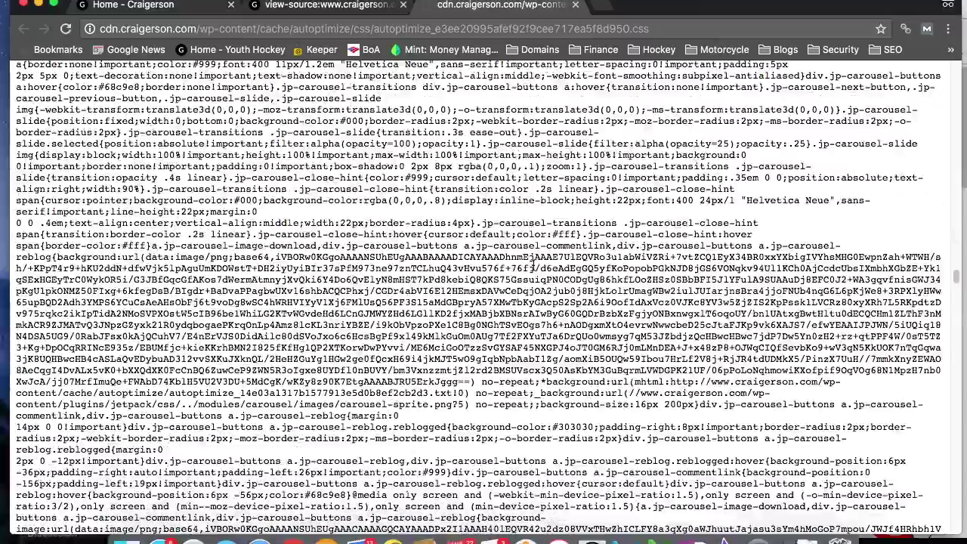
scroll(535, 266, down, 20)
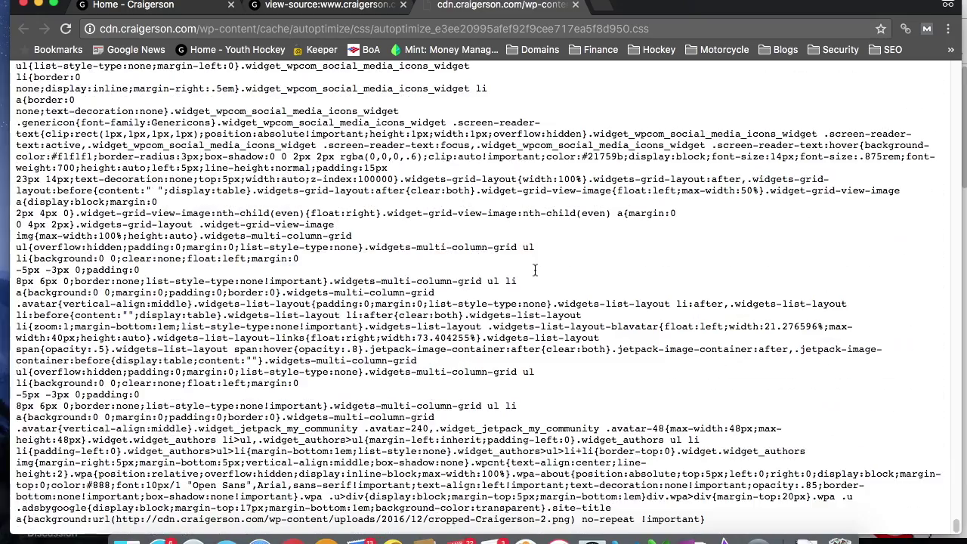
scroll(534, 270, up, 20)
click(577, 7)
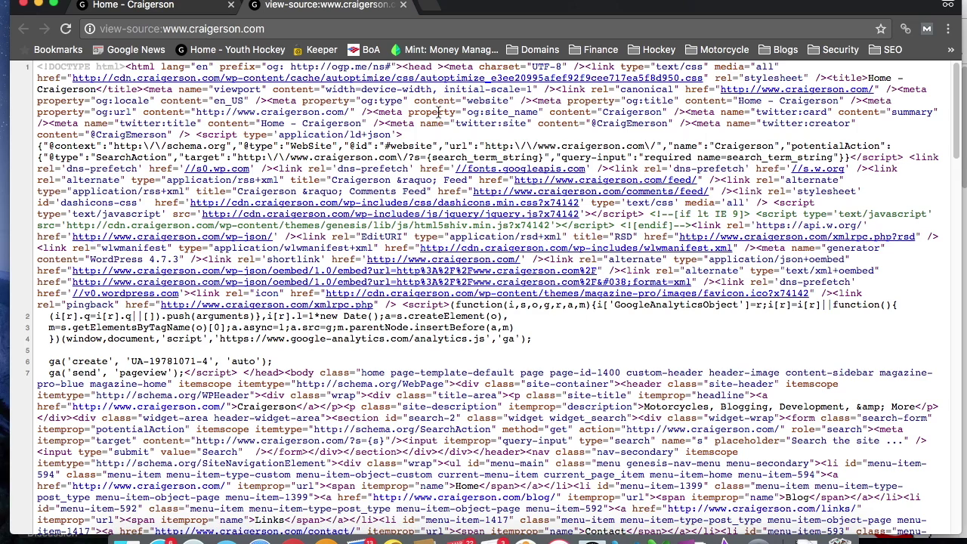
click(404, 5)
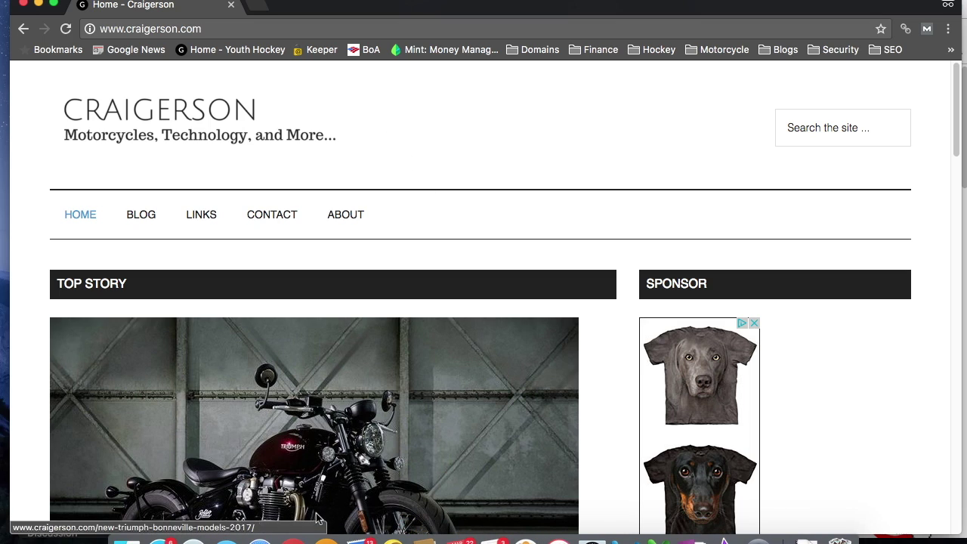
Bring back the Autoptimize Options window and show the Inline and Defer CSS above-the-fold CSS box.
right_click(288, 536)
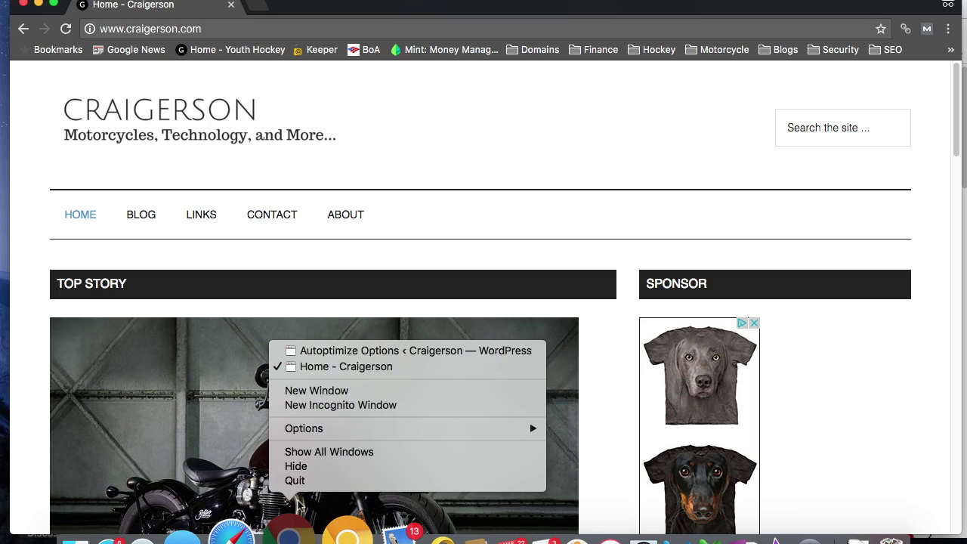
click(364, 356)
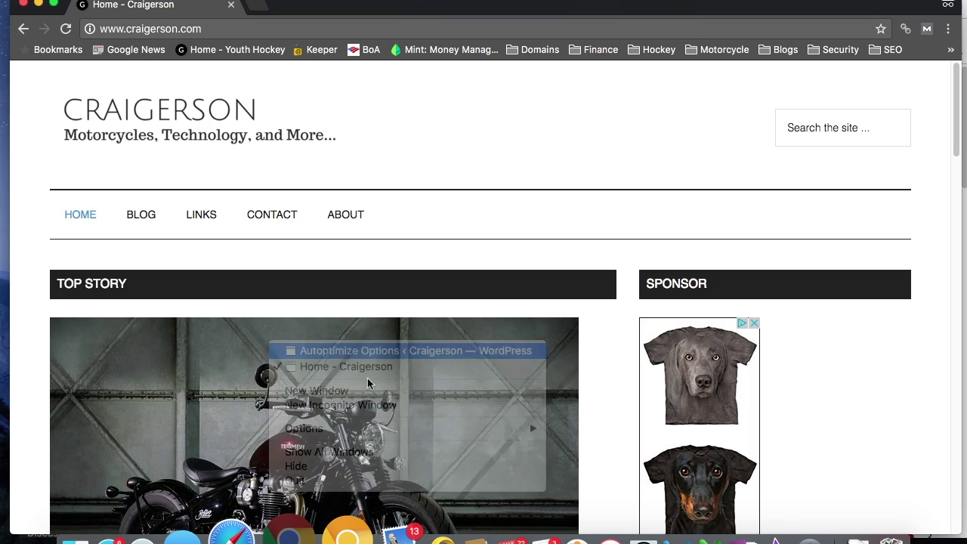
scroll(435, 397, down, 2)
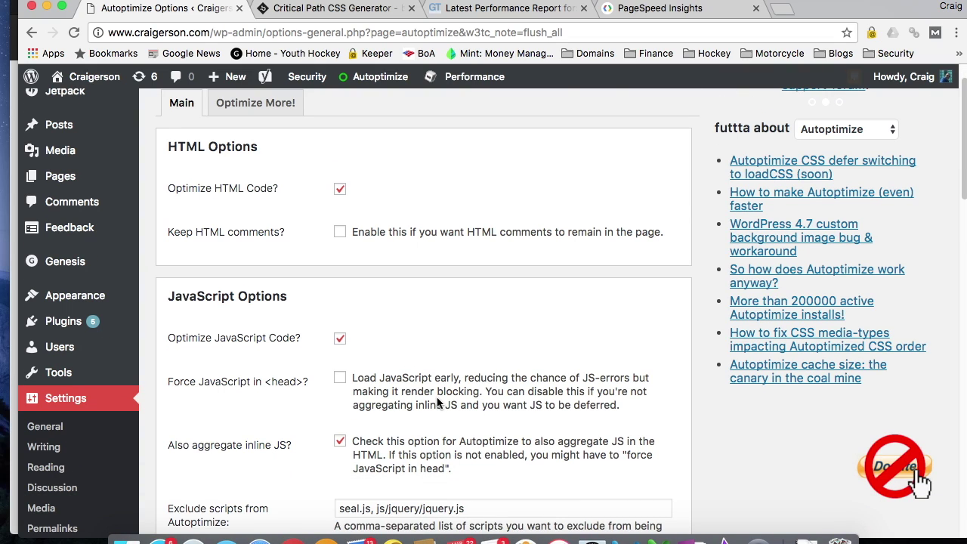
scroll(437, 402, down, 3)
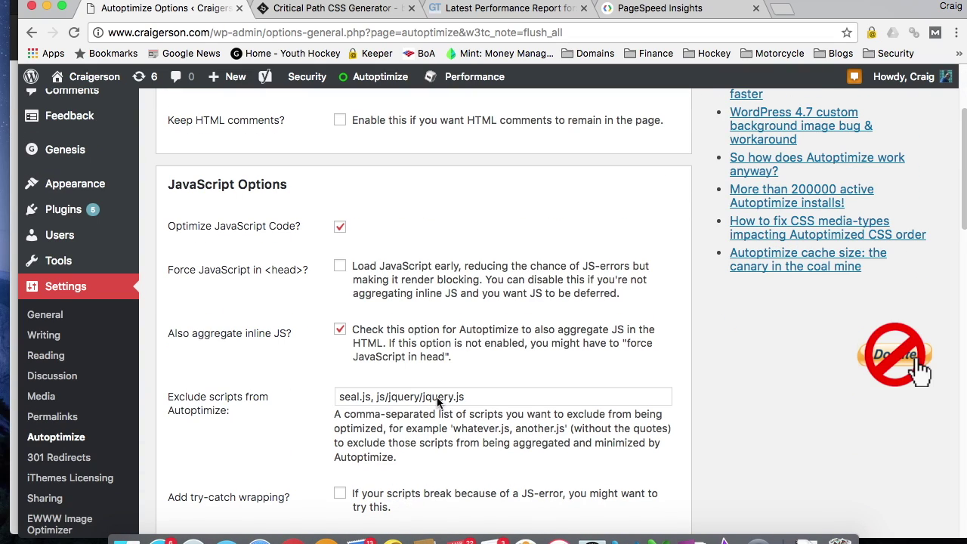
scroll(436, 402, down, 1)
scroll(437, 402, down, 9)
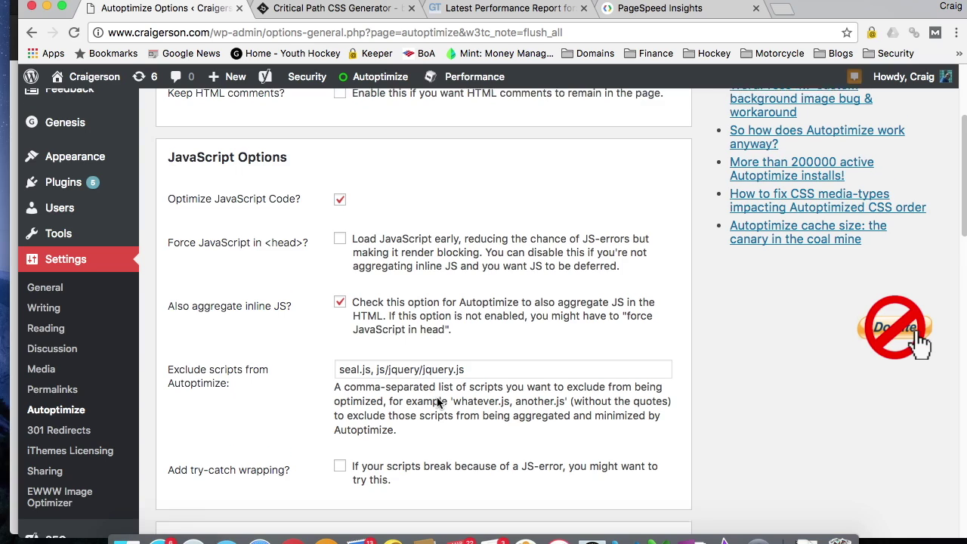
scroll(437, 402, down, 3)
scroll(475, 416, down, 2)
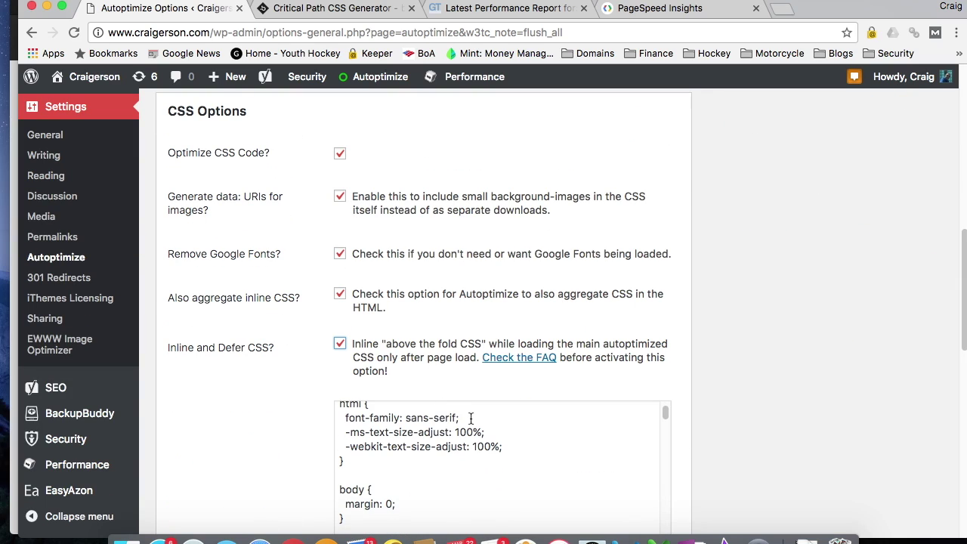
scroll(683, 412, down, 3)
drag(665, 293, 665, 287)
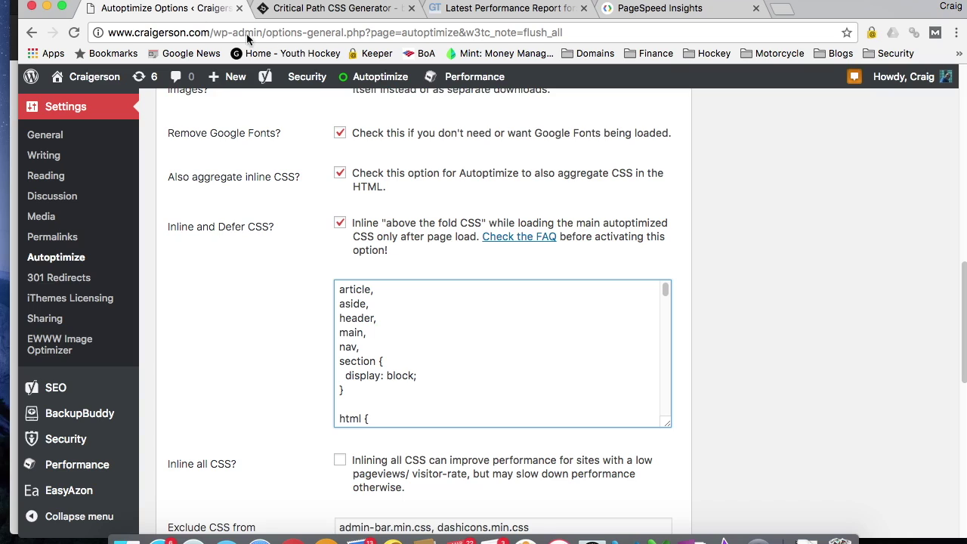
click(312, 9)
scroll(372, 198, up, 2)
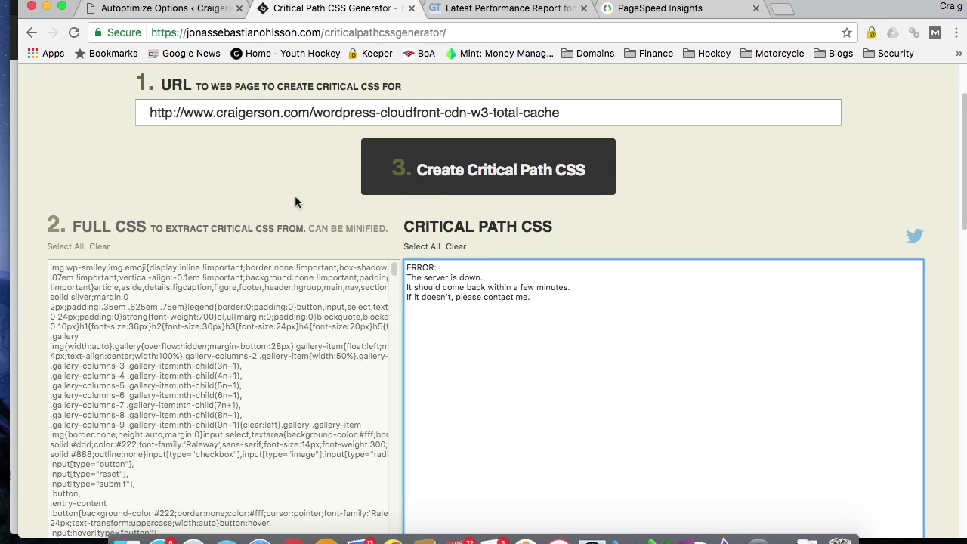
click(557, 113)
drag(579, 113, 311, 107)
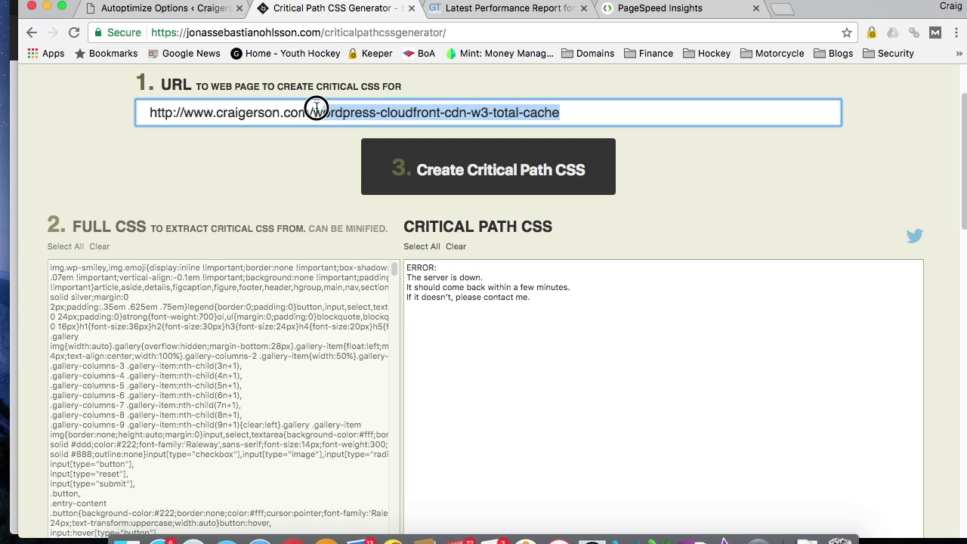
key(BackSpace)
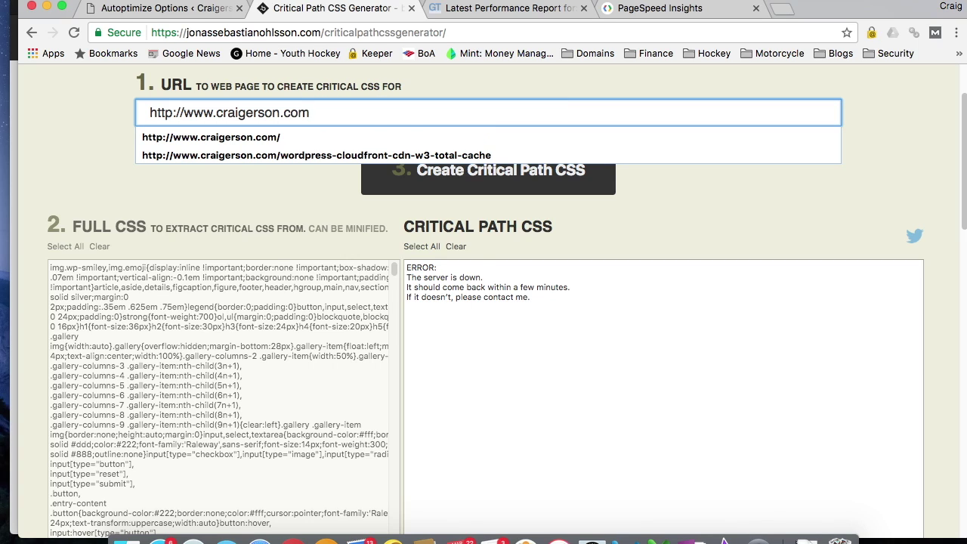
click(288, 137)
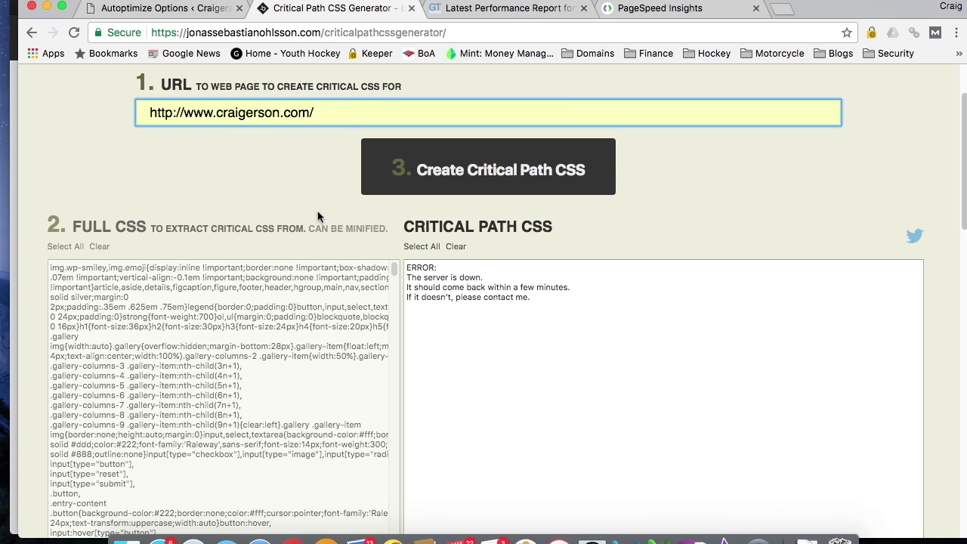
scroll(251, 207, down, 1)
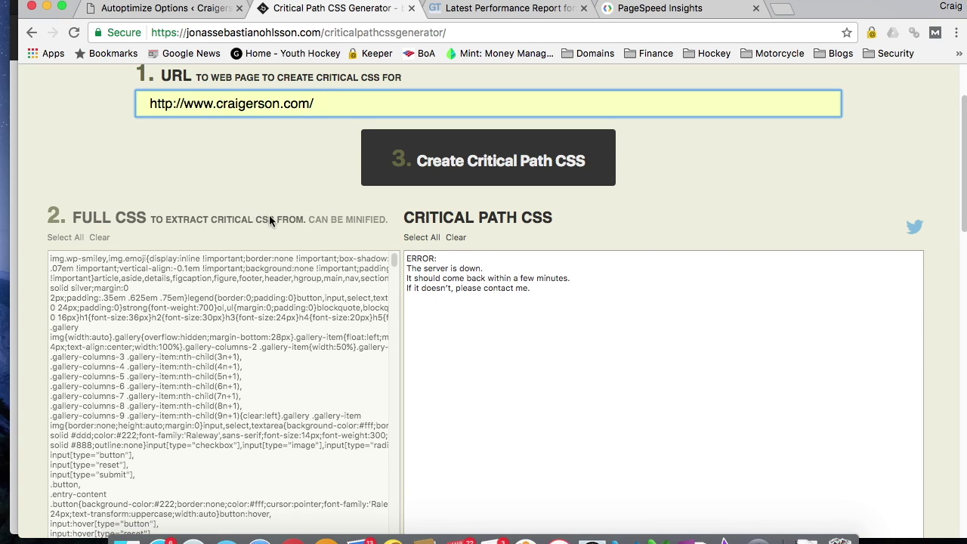
click(101, 238)
scroll(244, 317, down, 1)
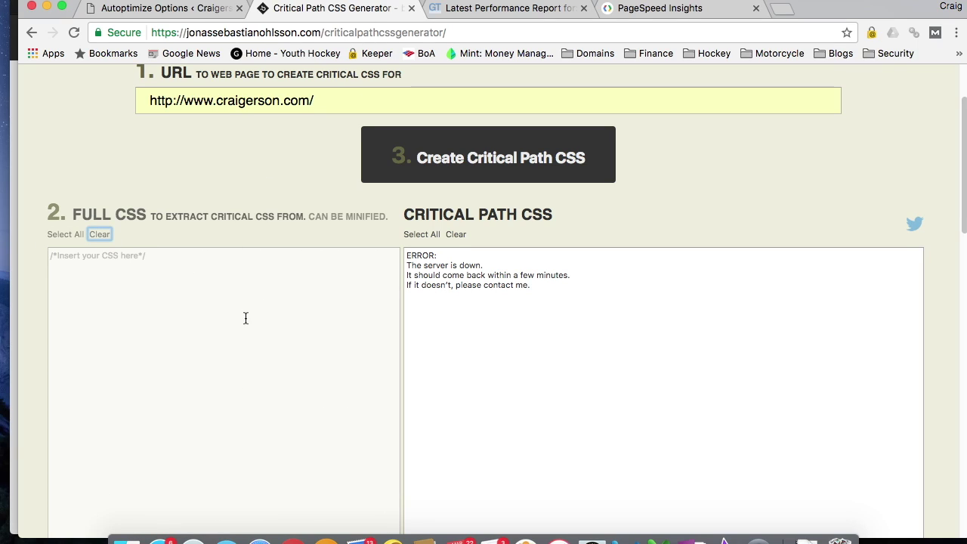
scroll(244, 318, up, 2)
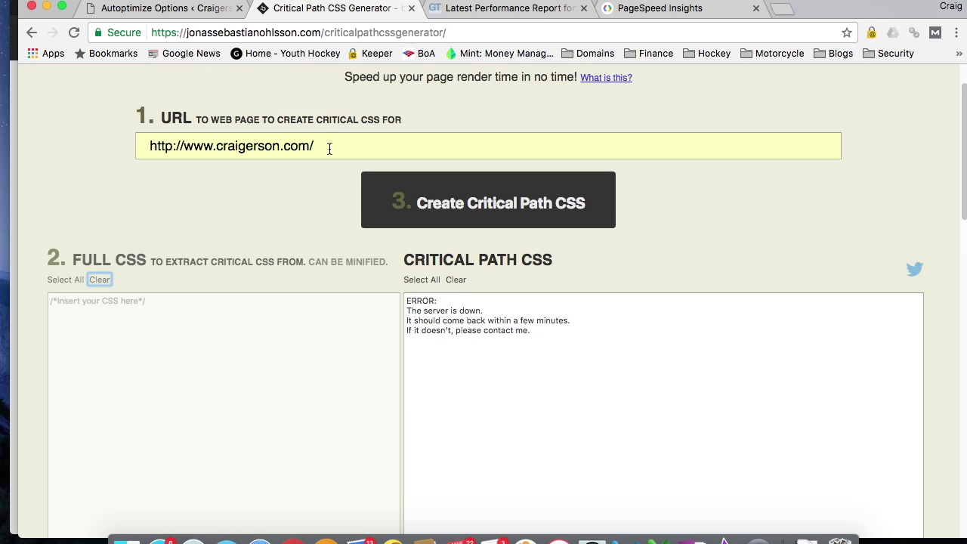
scroll(225, 399, down, 2)
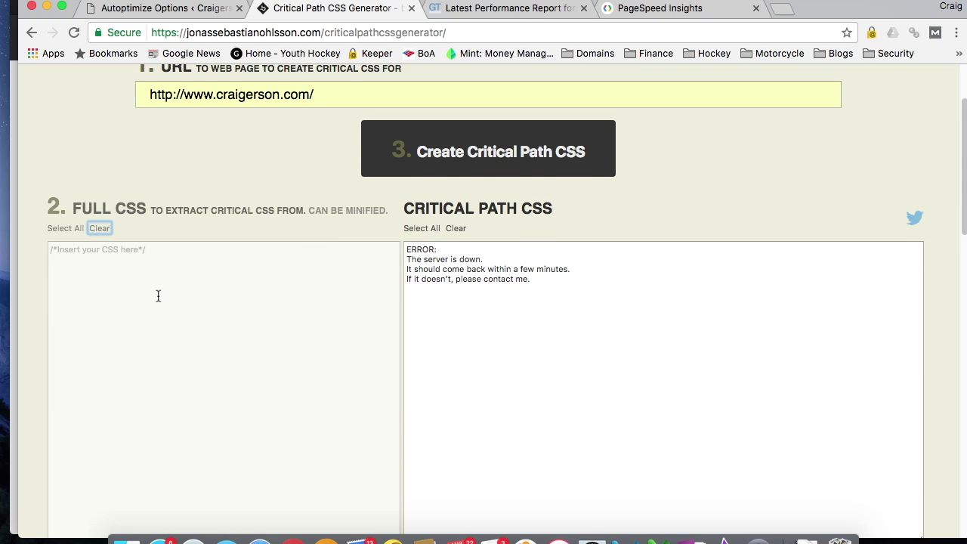
scroll(160, 296, down, 1)
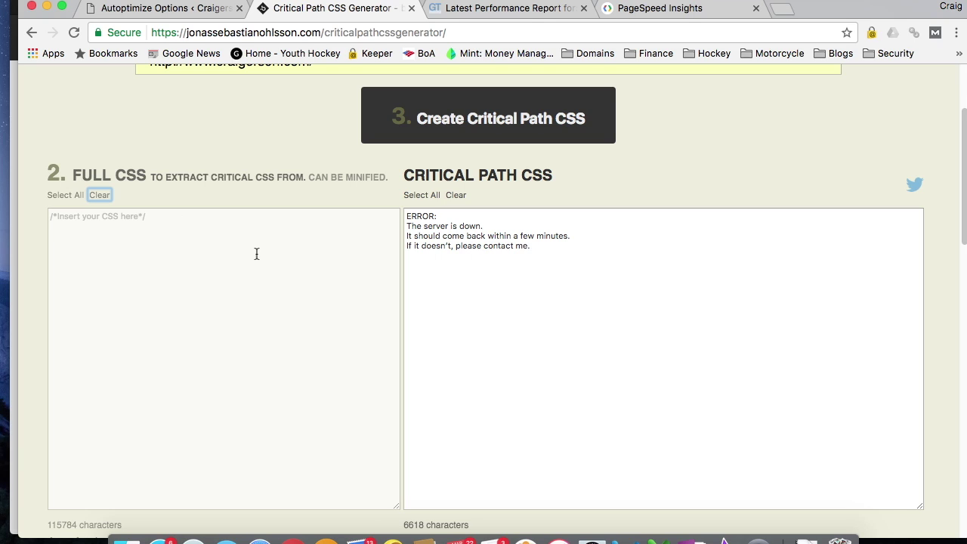
Copy all of the autoptimized CSS from the Craigerson home page source.
right_click(287, 533)
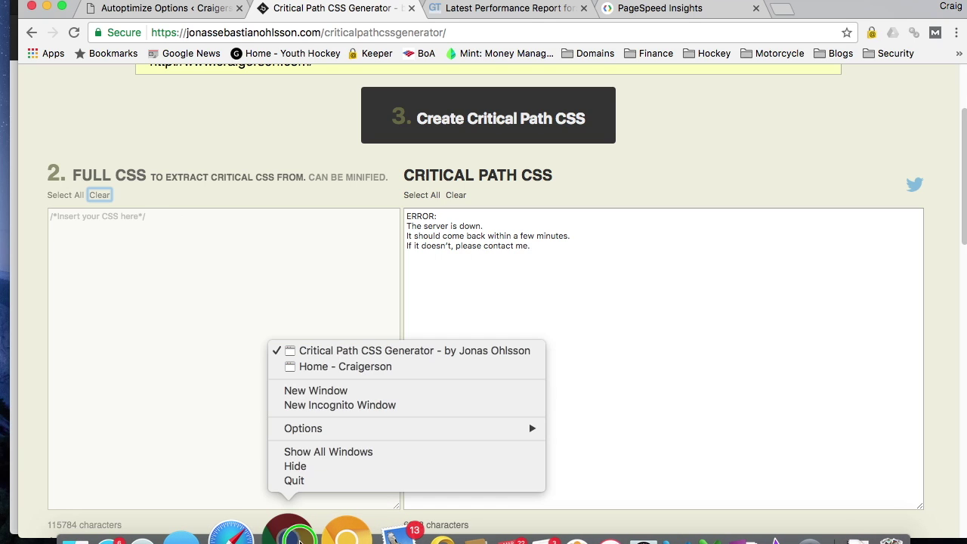
click(338, 367)
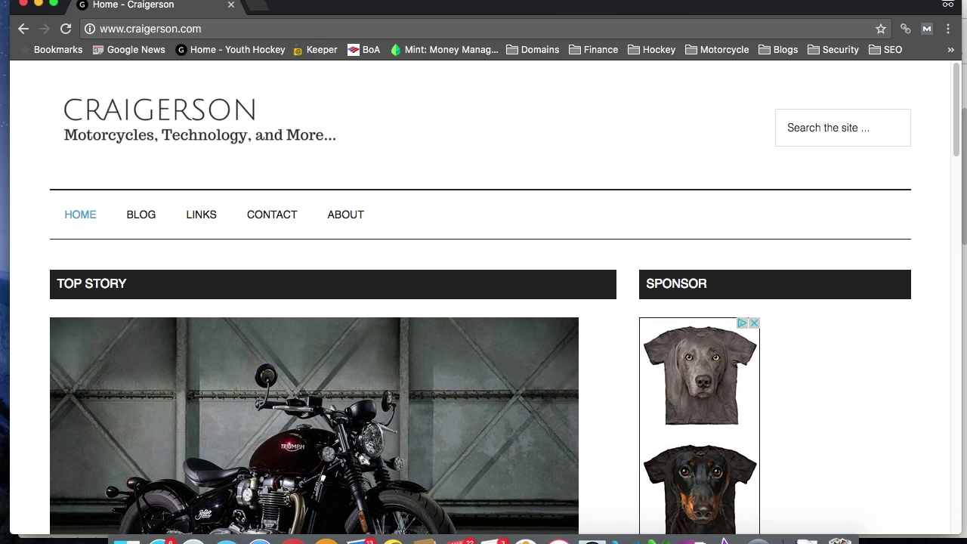
click(163, 8)
mouse_move(210, 163)
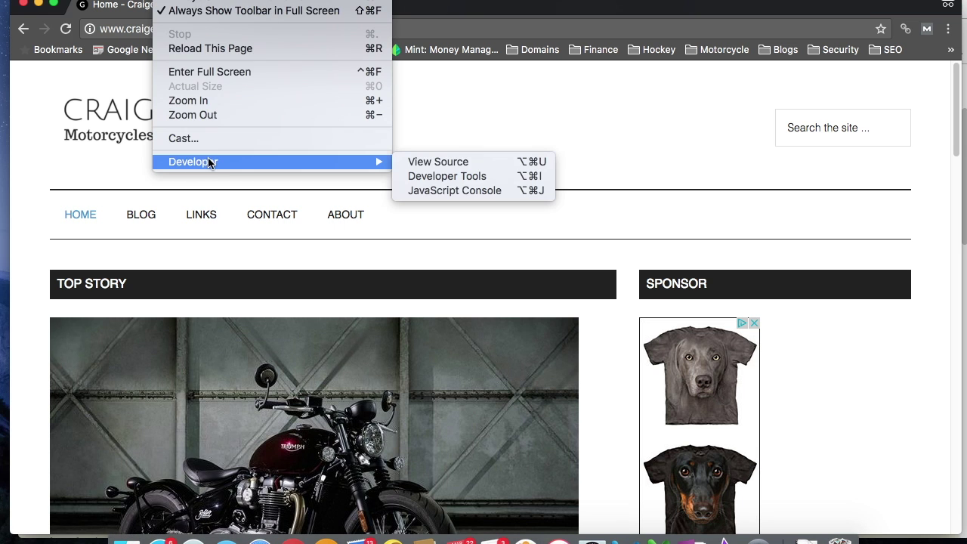
click(427, 162)
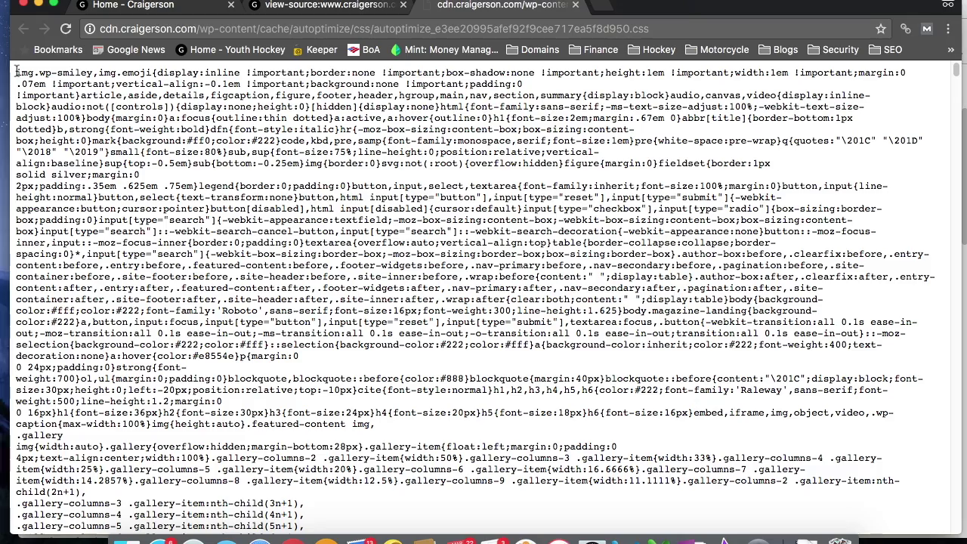
drag(16, 72, 357, 535)
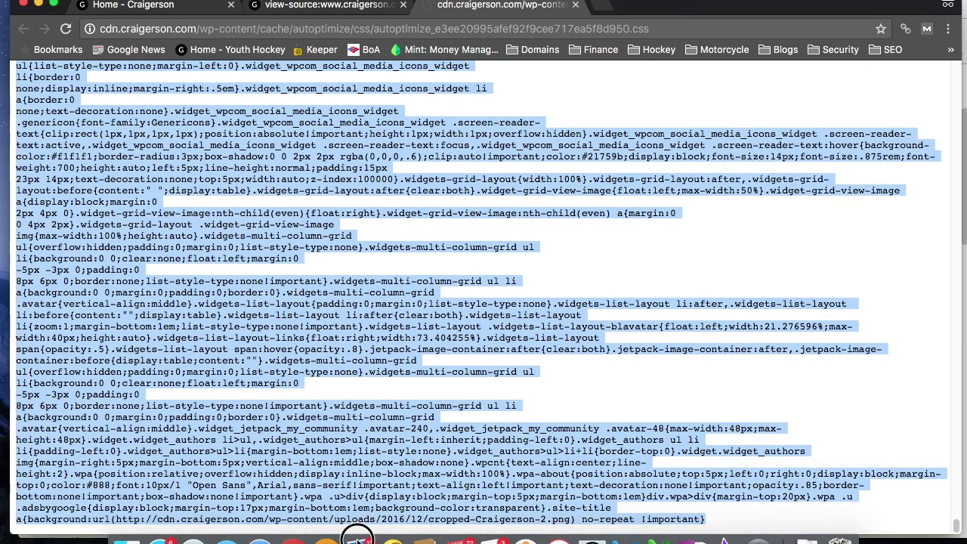
right_click(111, 305)
click(145, 340)
Close the CSS file and view-source tabs, then focus the generator's empty Full CSS box.
click(575, 5)
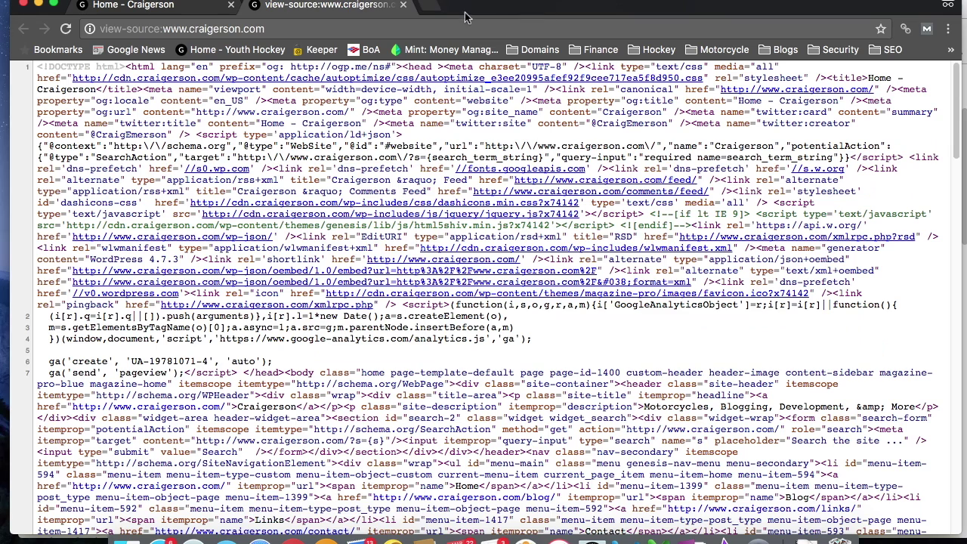
click(404, 6)
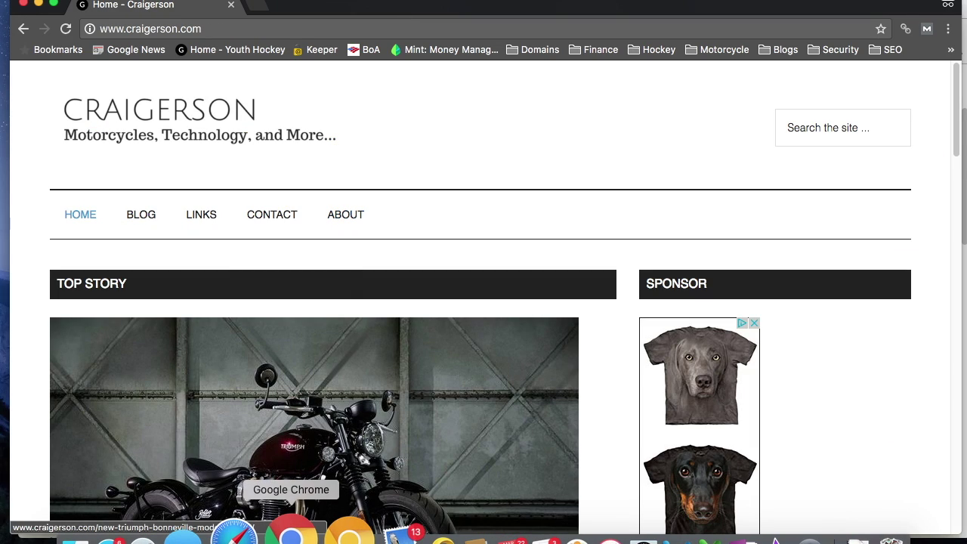
right_click(291, 535)
click(326, 376)
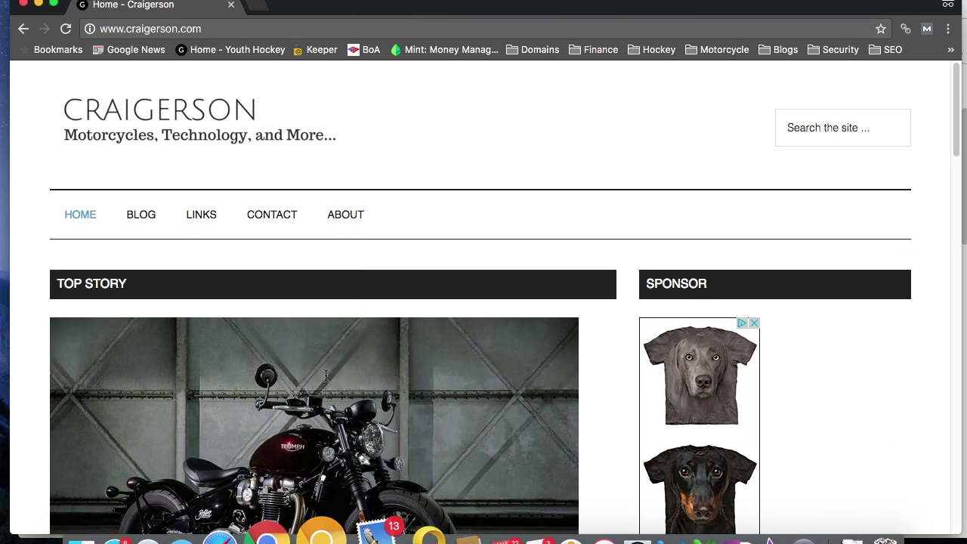
click(166, 223)
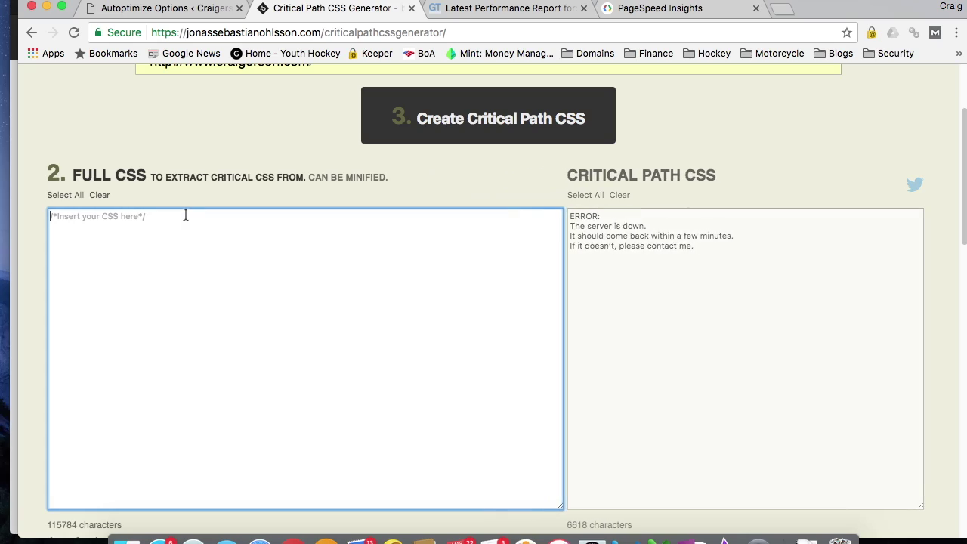
Paste the 115784-character site CSS into Full CSS and generate critical path CSS.
key(super+v)
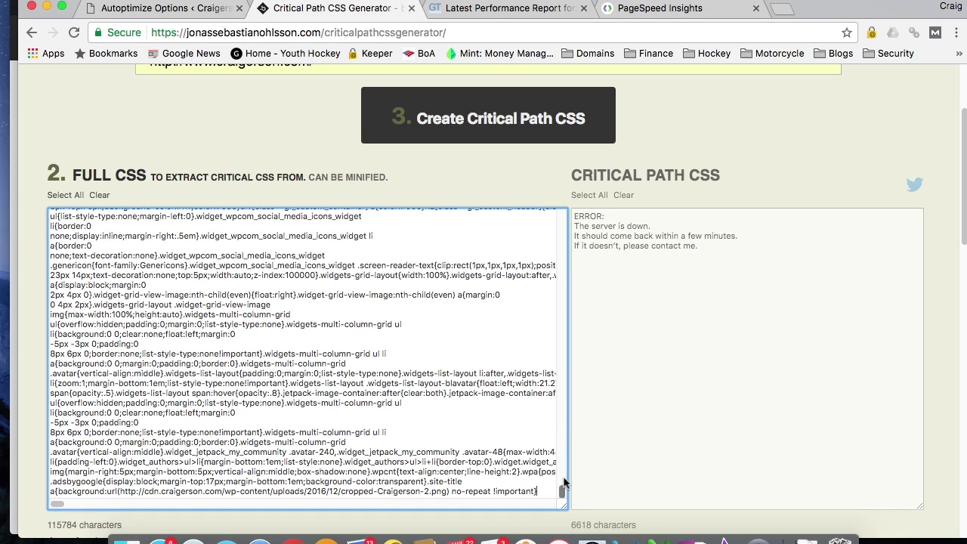
drag(563, 491, 568, 200)
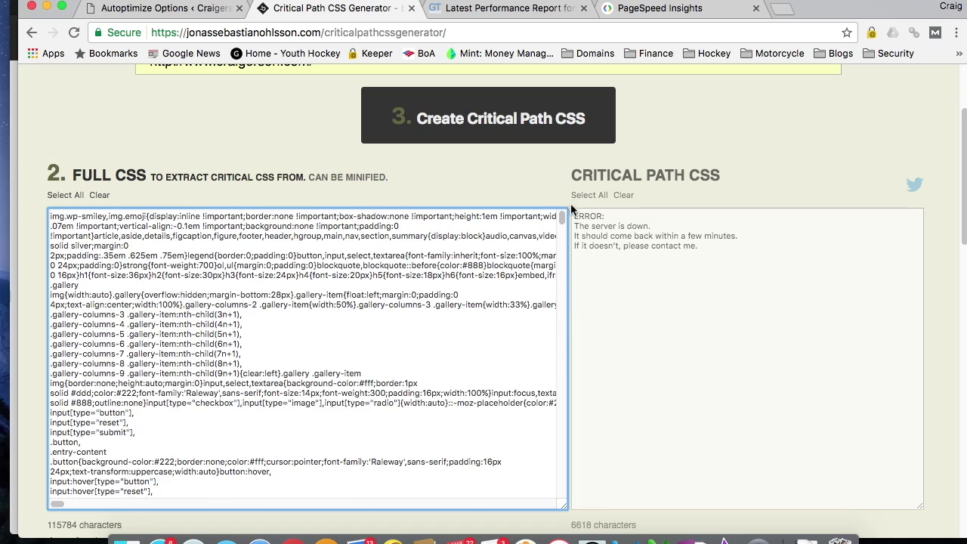
scroll(573, 226, up, 2)
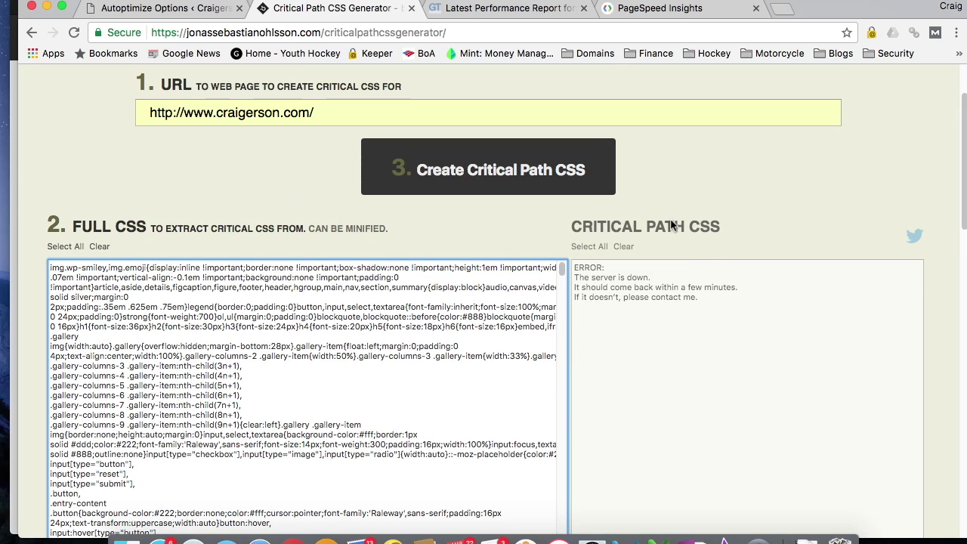
click(488, 182)
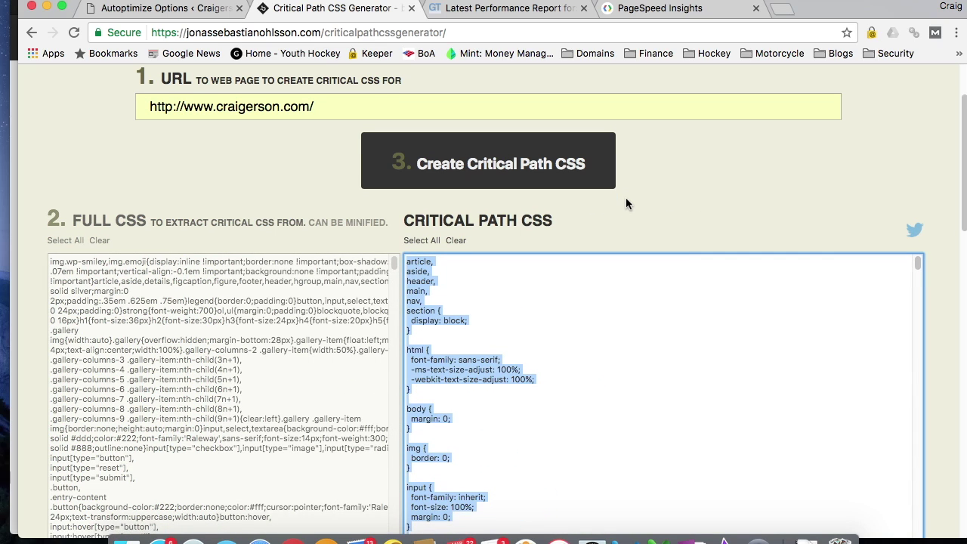
Copy the 7500-character generated critical CSS and return to Autoptimize settings.
scroll(633, 200, down, 2)
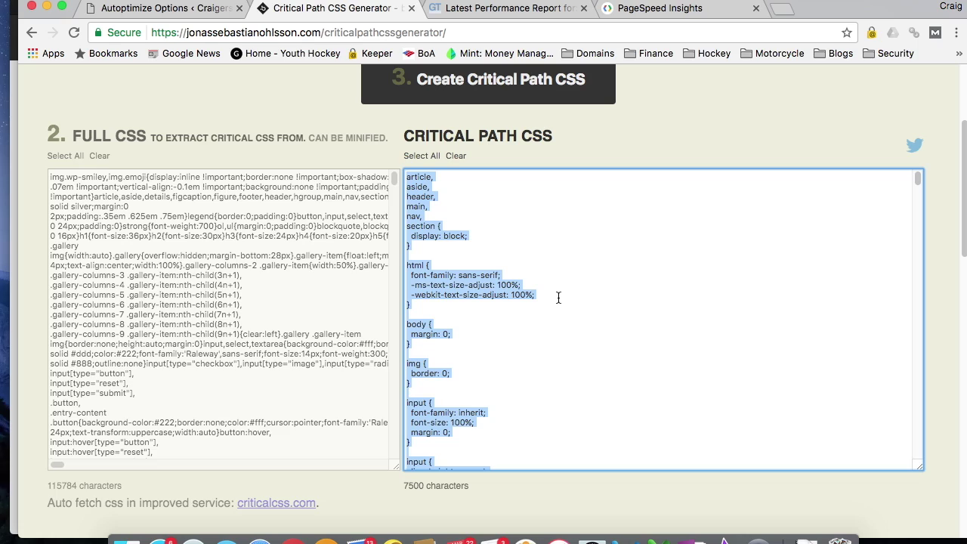
scroll(557, 298, down, 1)
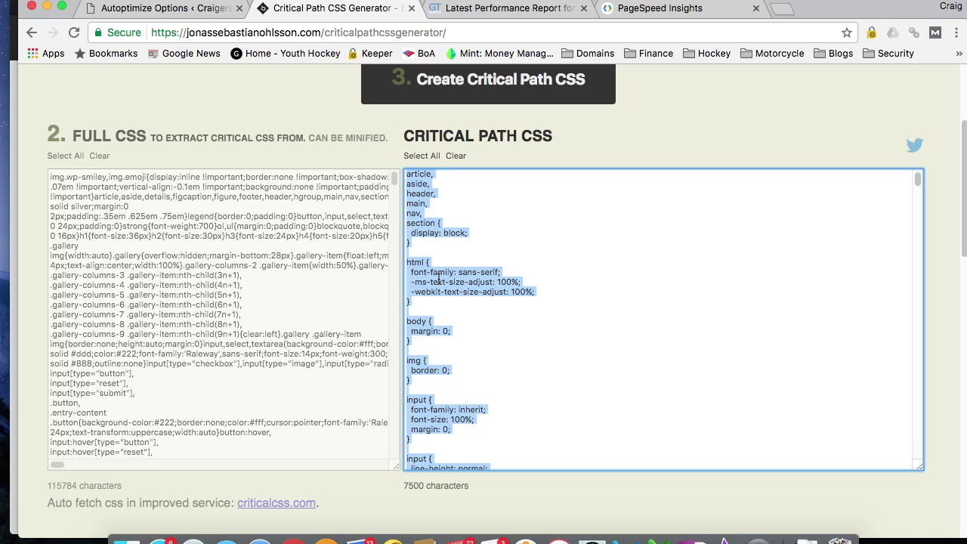
click(420, 156)
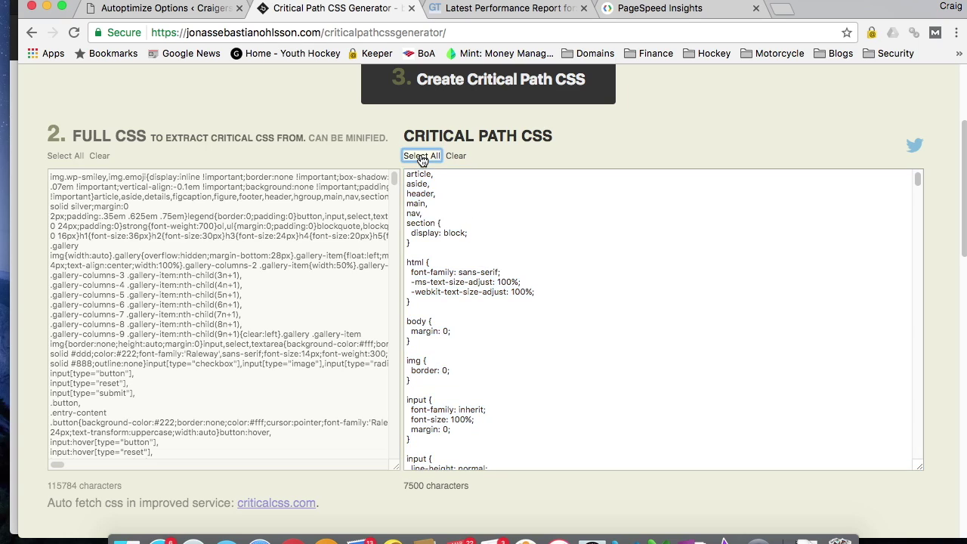
right_click(418, 214)
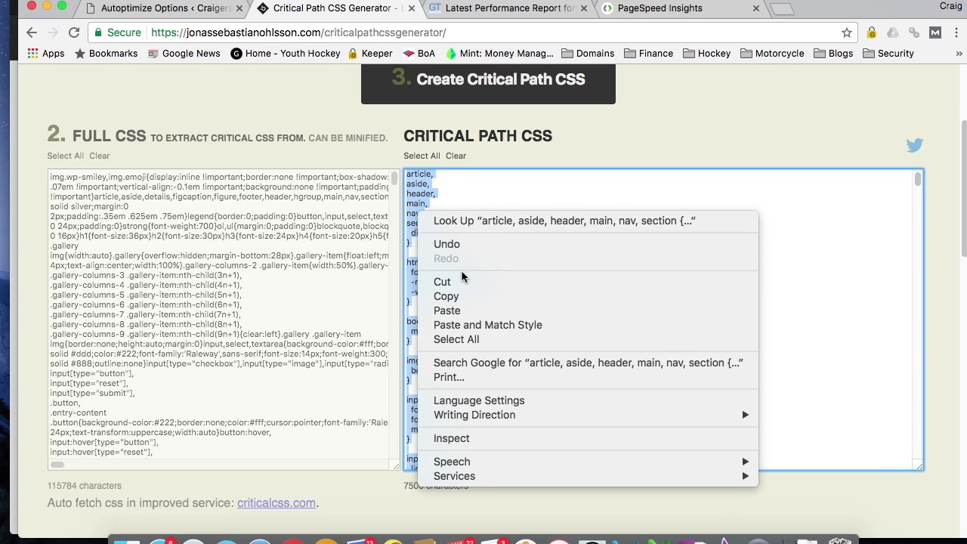
click(446, 296)
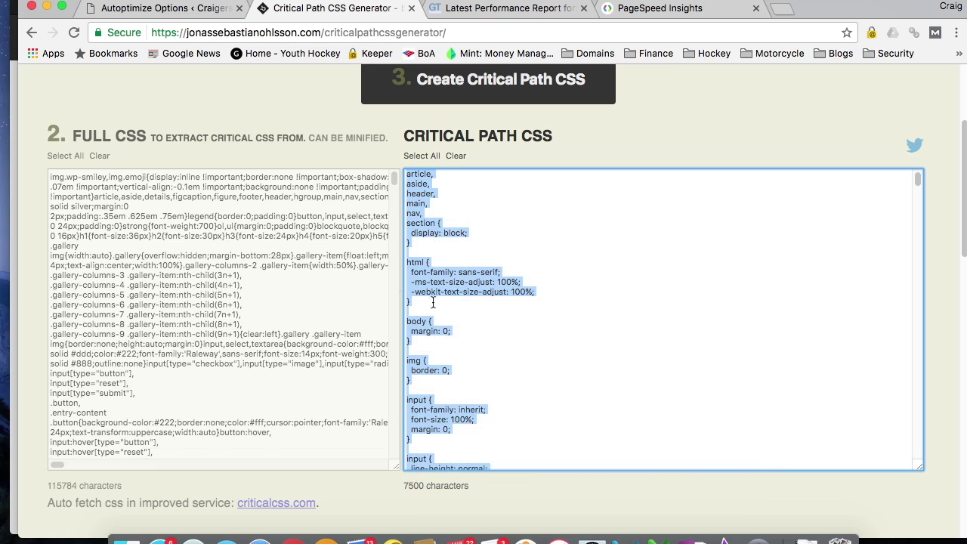
click(192, 8)
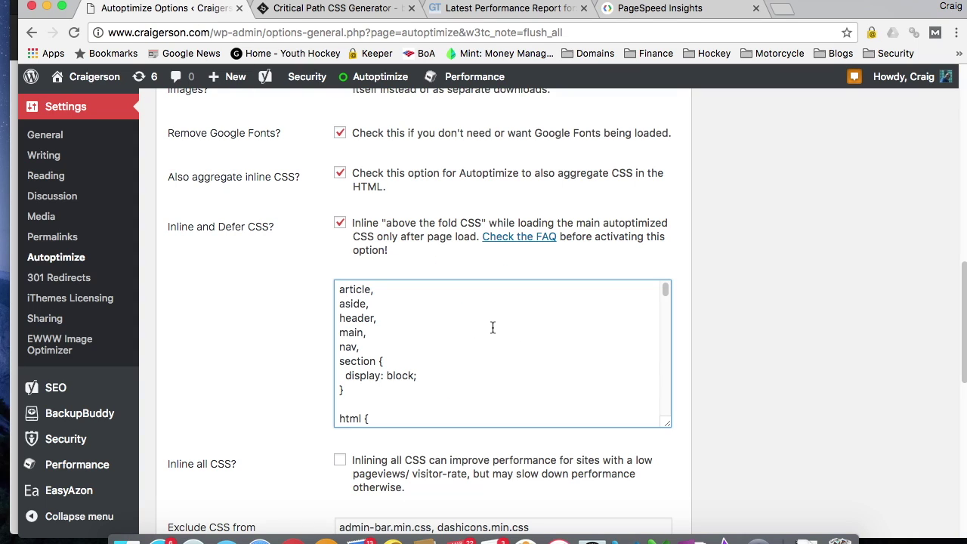
Replace the inline above-the-fold CSS with the critical CSS, then Save Changes and Empty Cache.
drag(340, 290, 457, 471)
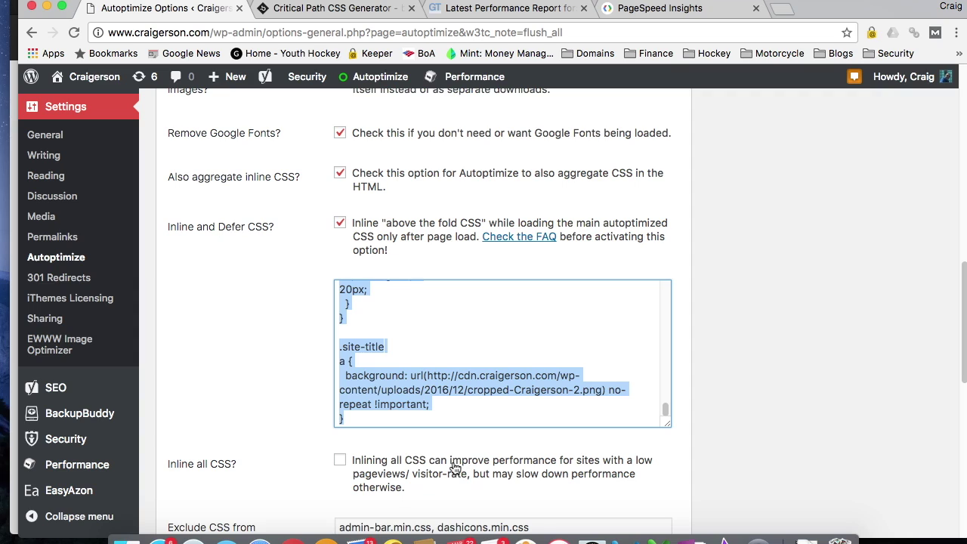
key(Right)
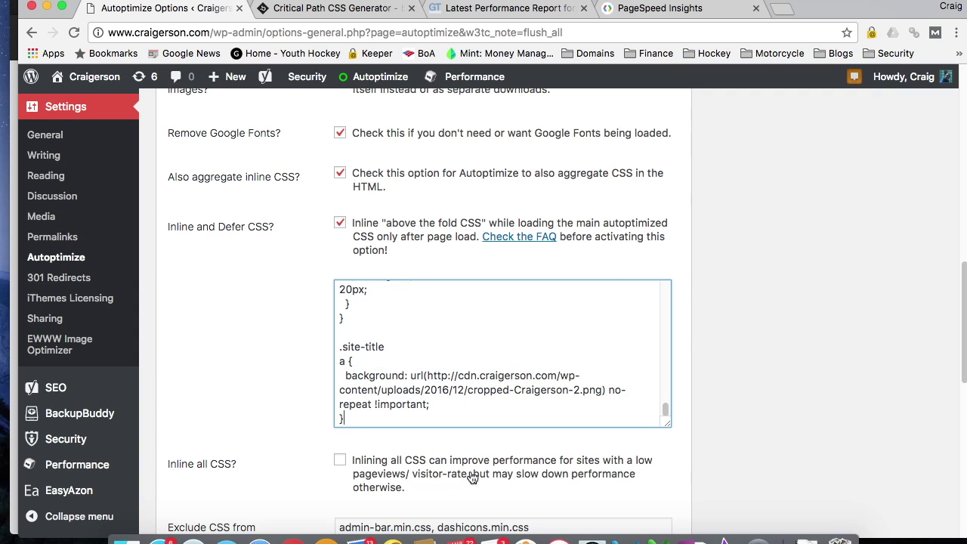
click(667, 409)
drag(668, 408, 674, 273)
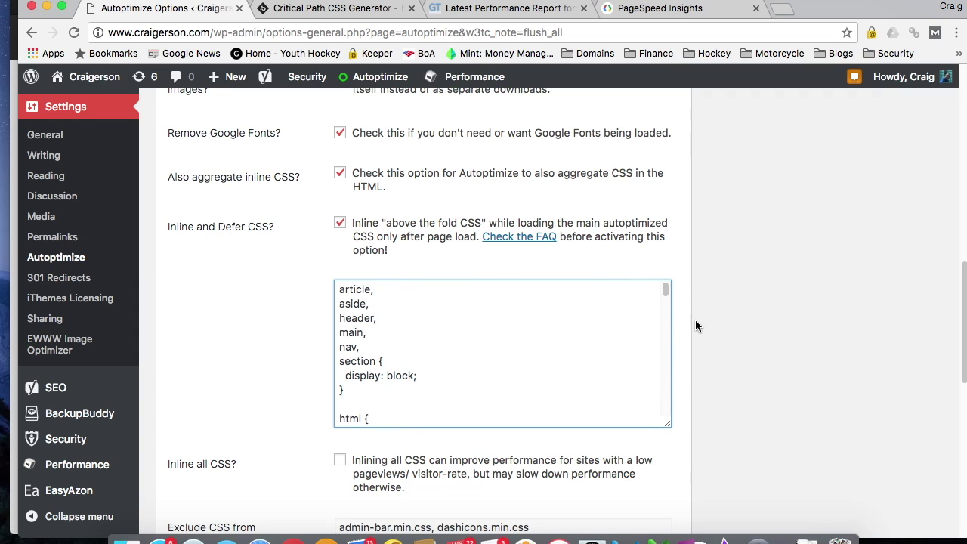
scroll(703, 328, down, 1)
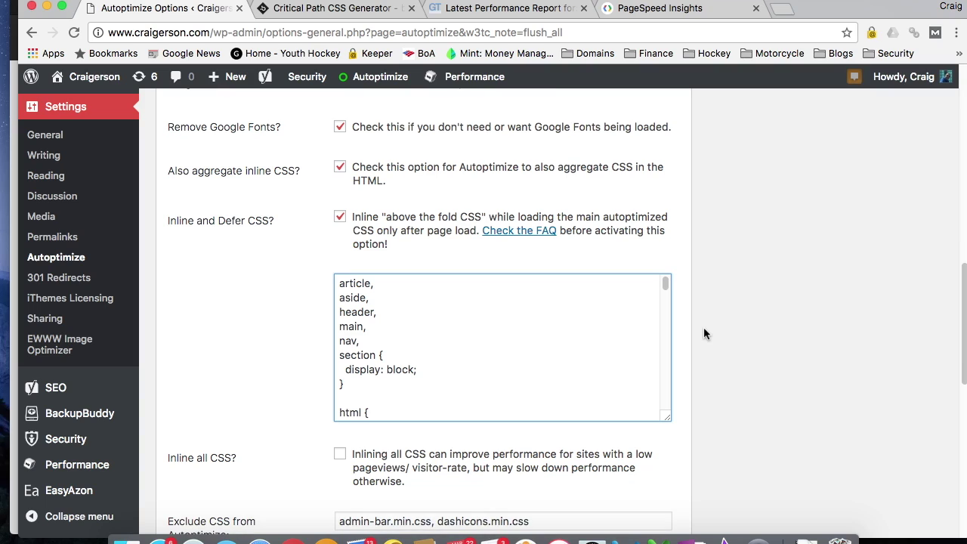
scroll(704, 328, down, 15)
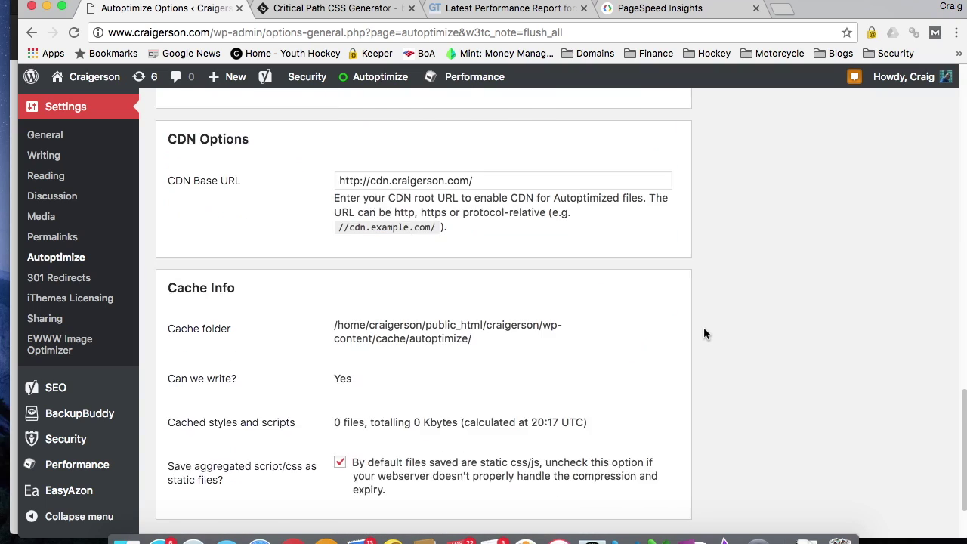
click(312, 463)
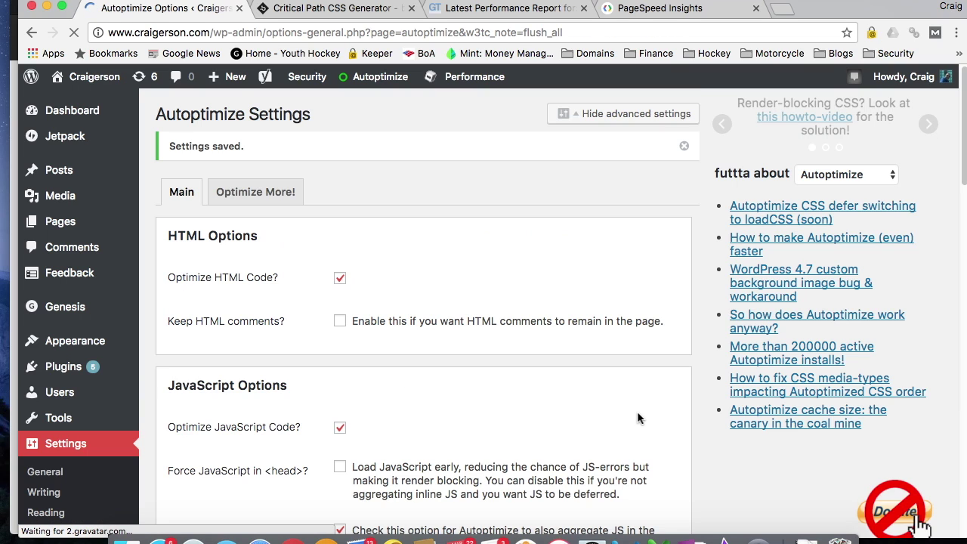
Purge all of the site's caches from the Performance menu.
mouse_move(468, 76)
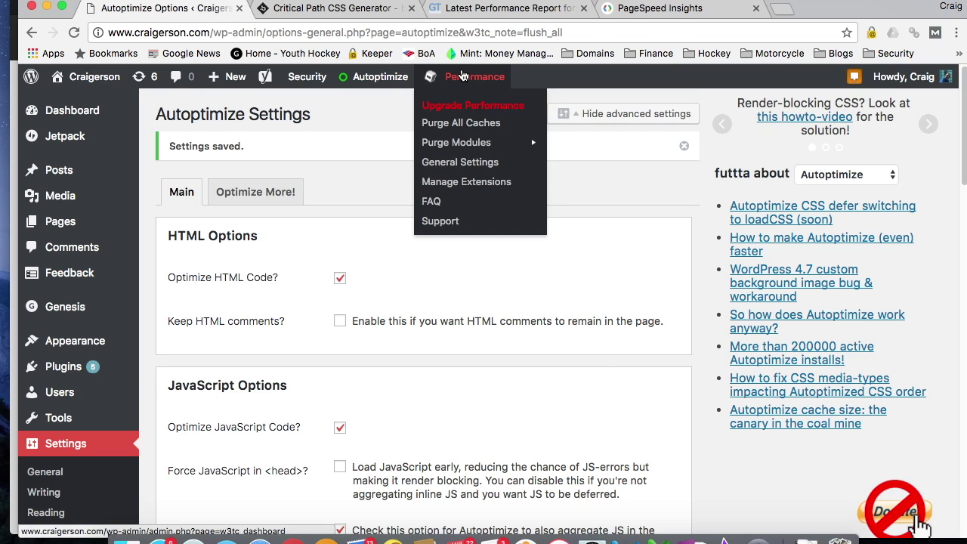
click(452, 127)
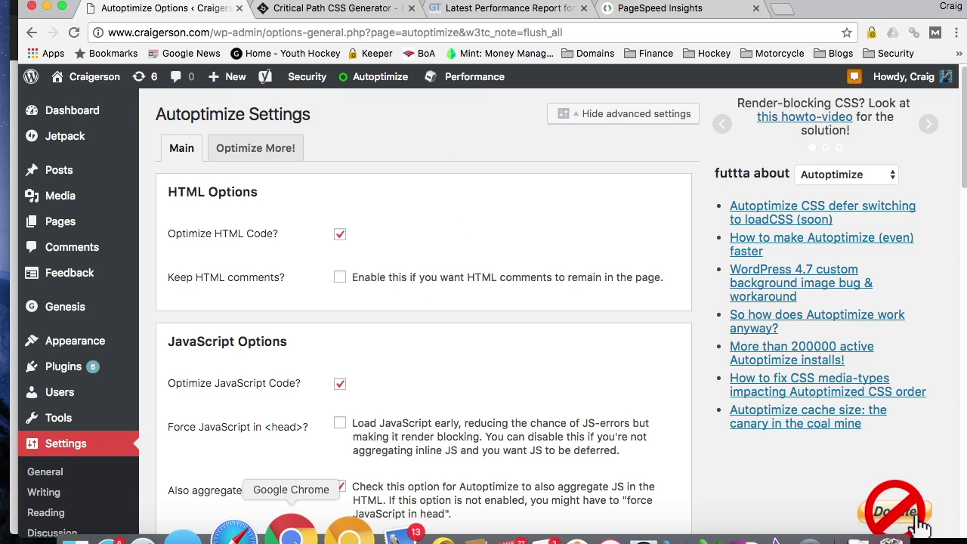
right_click(295, 514)
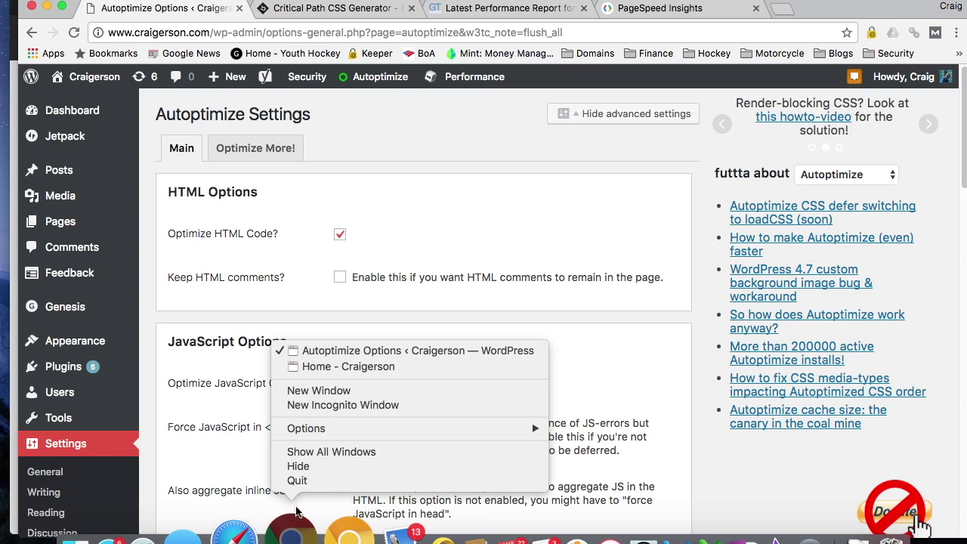
Reload the Craigerson home page to load its optimized version and scroll through it.
click(360, 366)
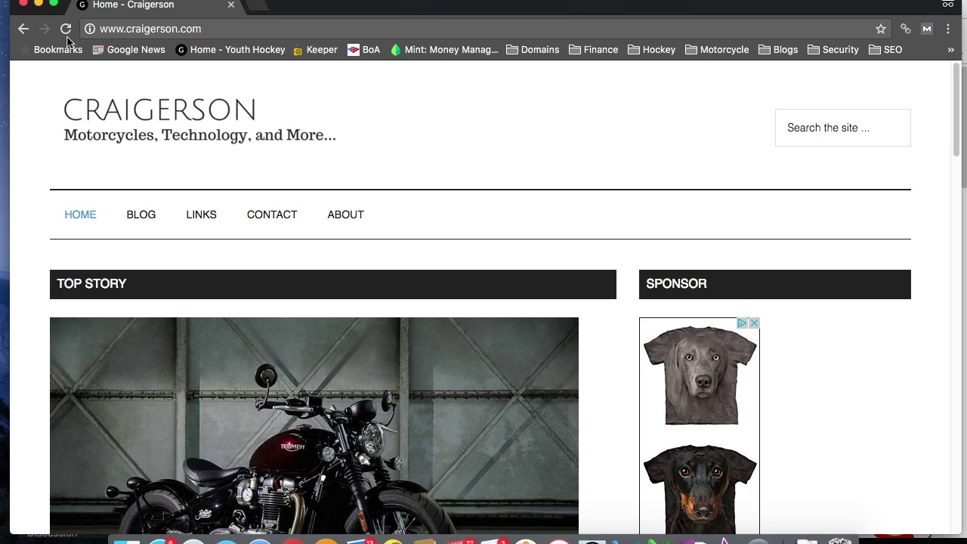
click(66, 29)
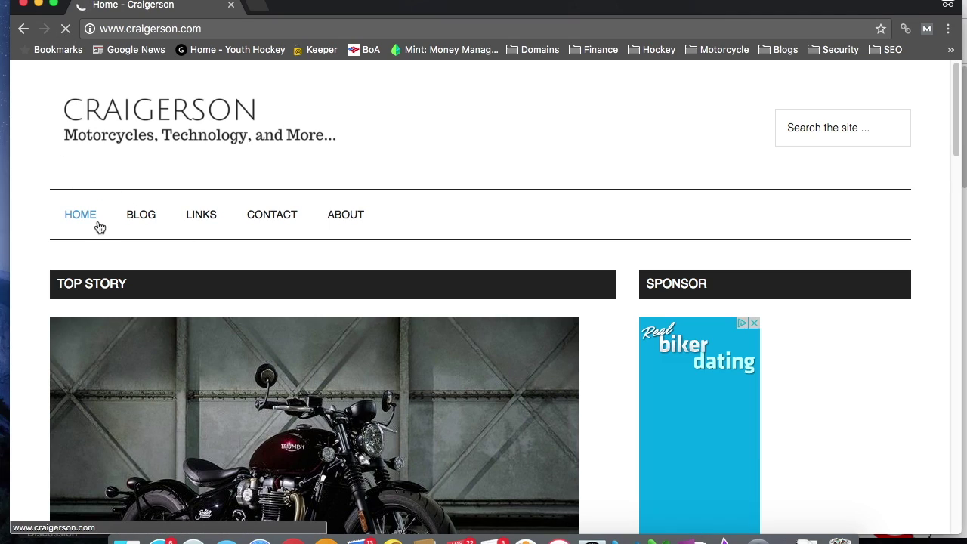
scroll(509, 194, down, 4)
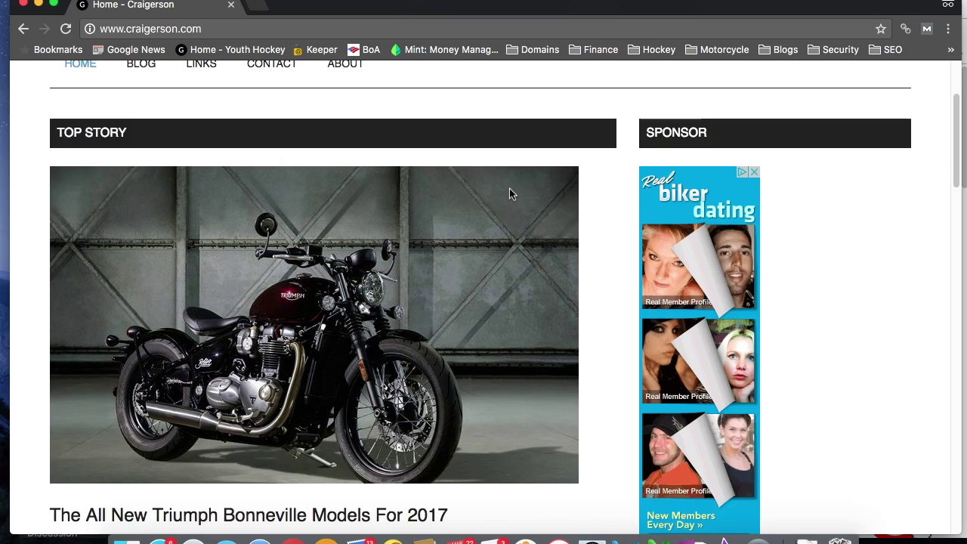
scroll(510, 194, down, 12)
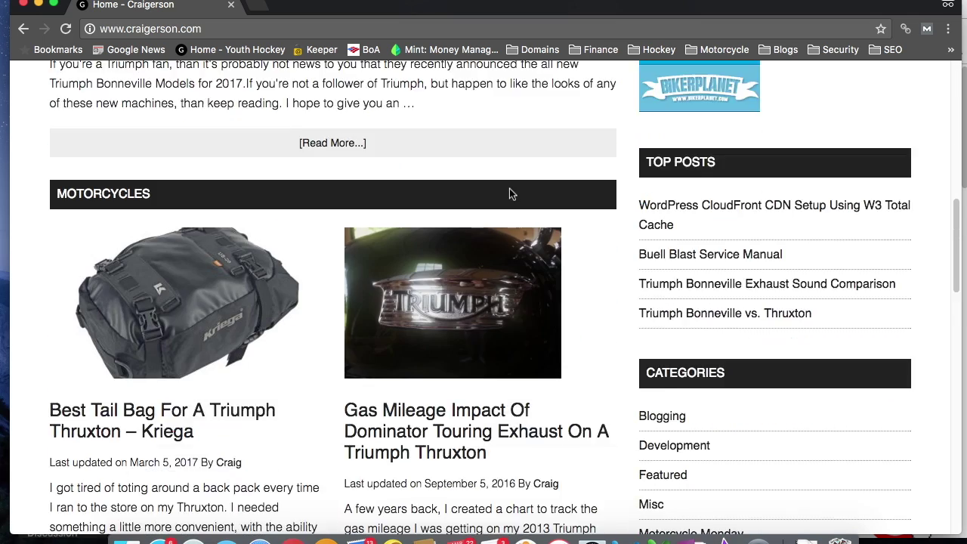
scroll(509, 194, down, 15)
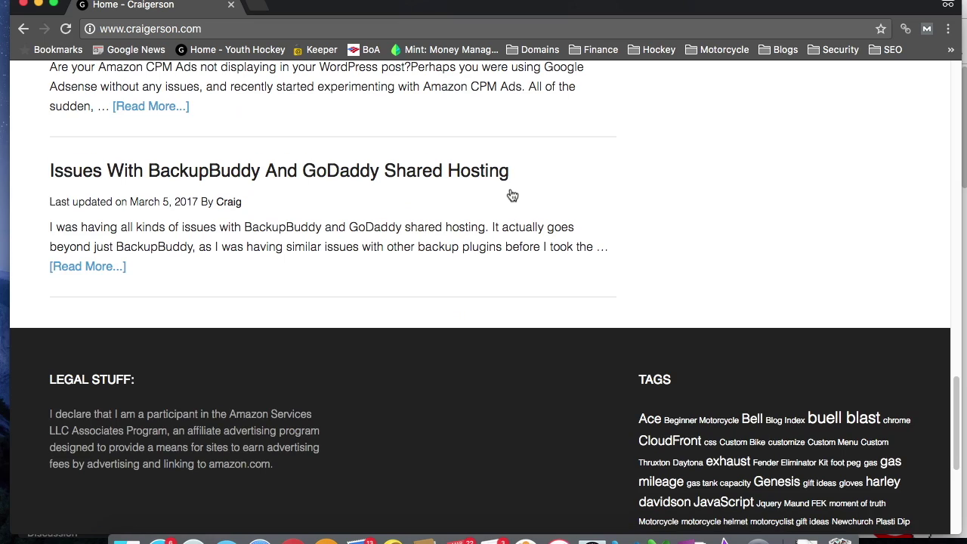
scroll(512, 195, up, 20)
scroll(511, 194, down, 4)
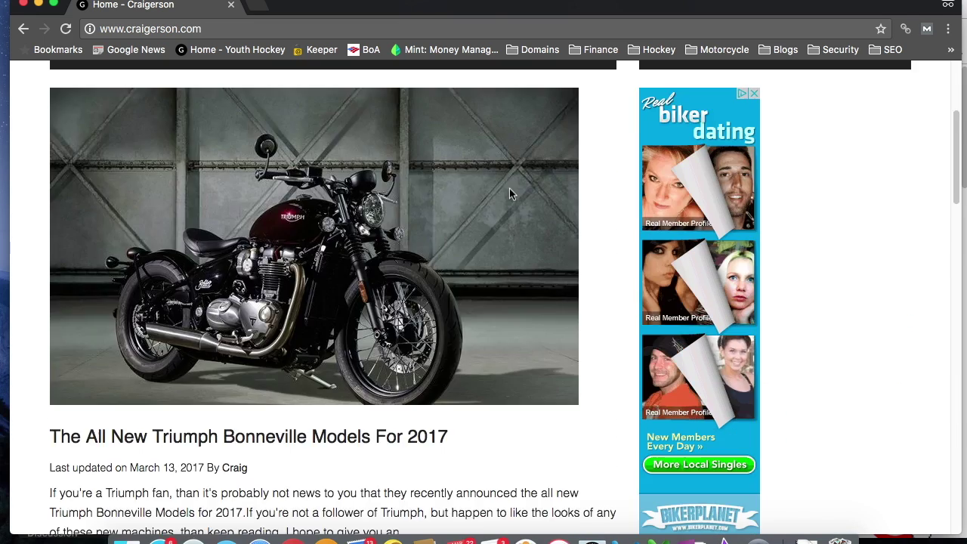
scroll(509, 195, down, 7)
Read through the Triumph Bonneville Models For 2017 article, then go back home.
click(381, 149)
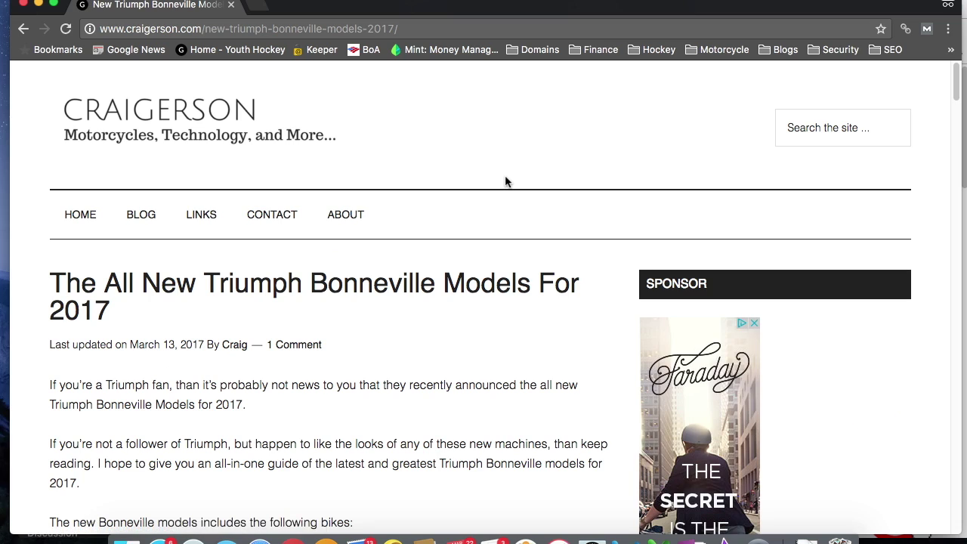
scroll(507, 181, down, 15)
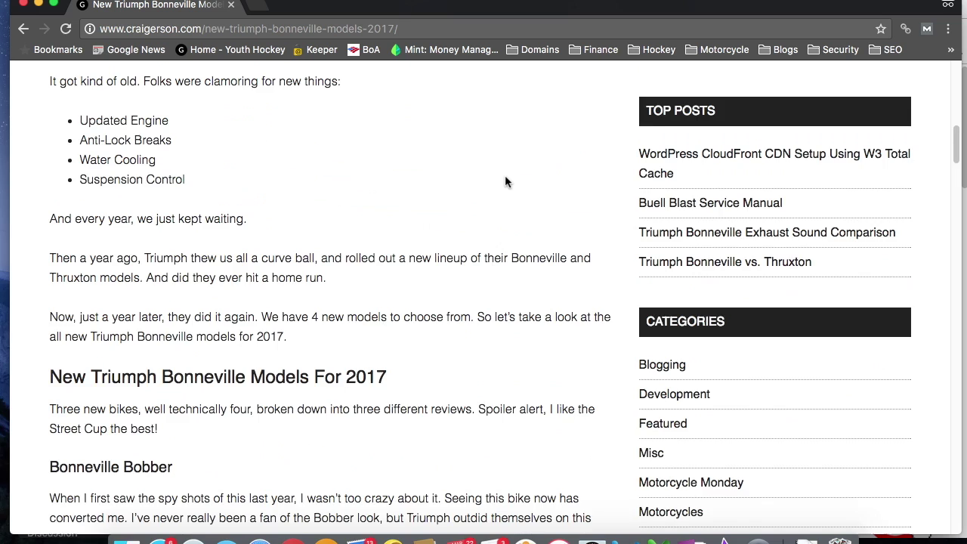
scroll(505, 182, down, 15)
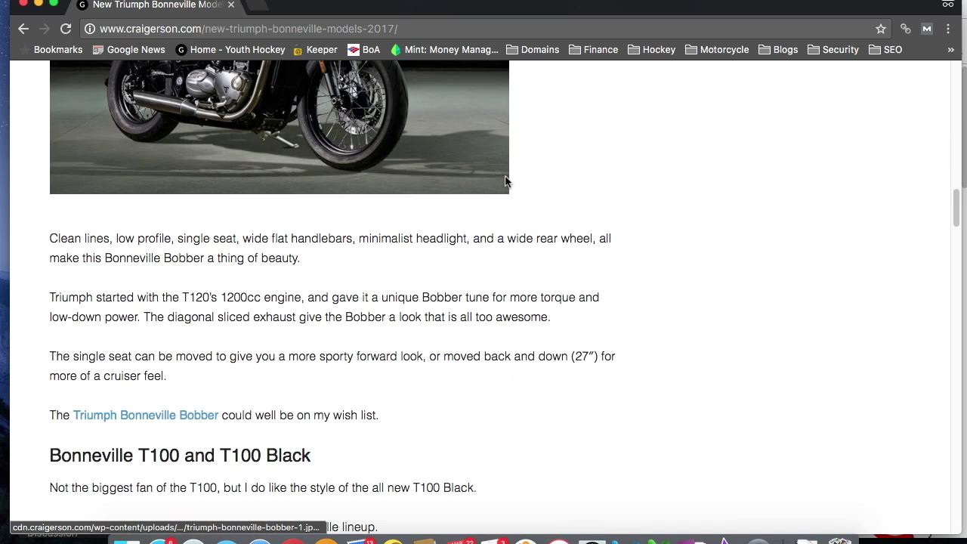
scroll(507, 181, down, 20)
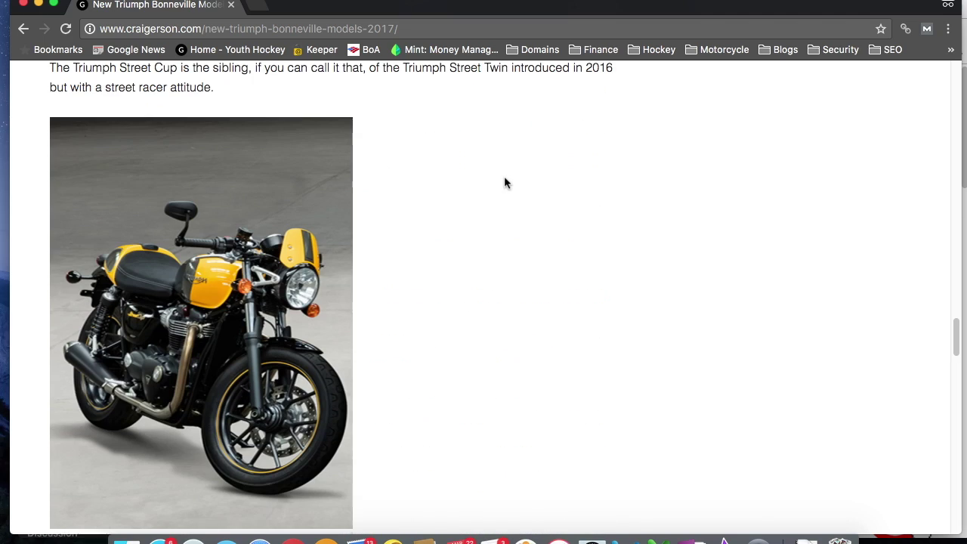
scroll(505, 183, down, 20)
scroll(506, 182, down, 10)
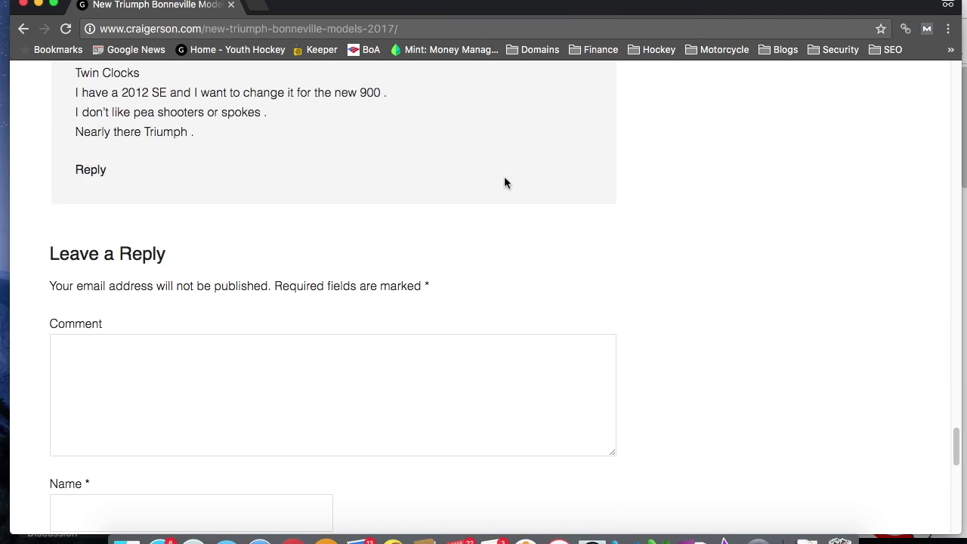
scroll(499, 180, up, 20)
key(super+bracketleft)
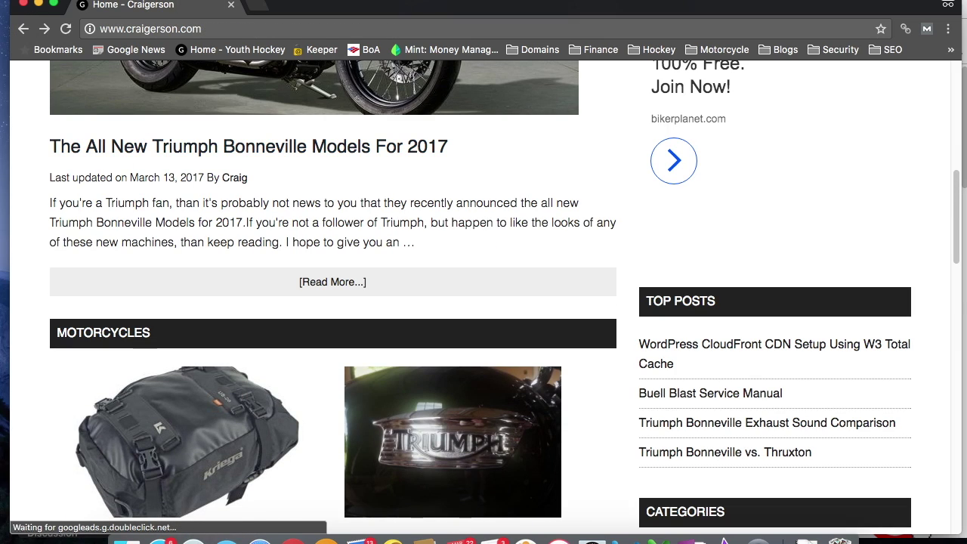
click(174, 2)
mouse_move(324, 166)
click(401, 162)
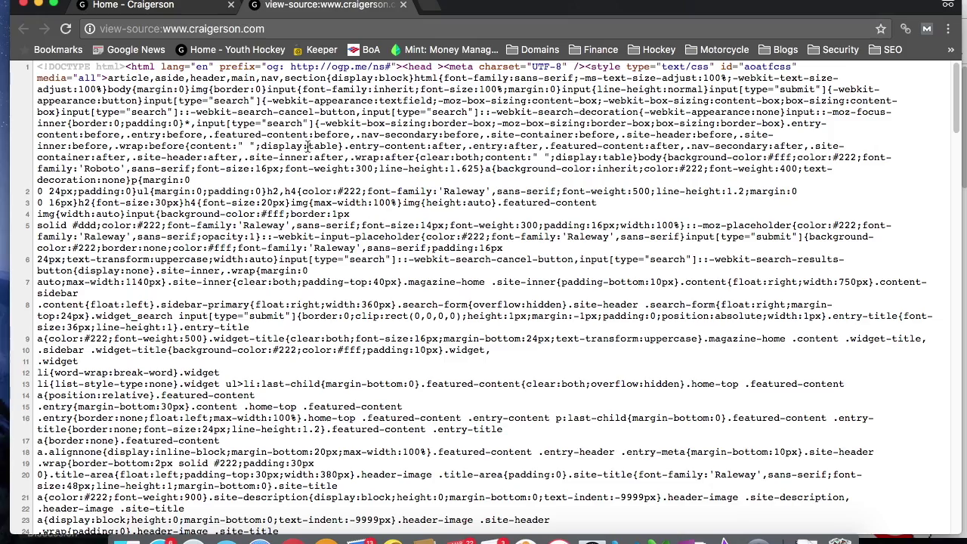
scroll(540, 249, down, 5)
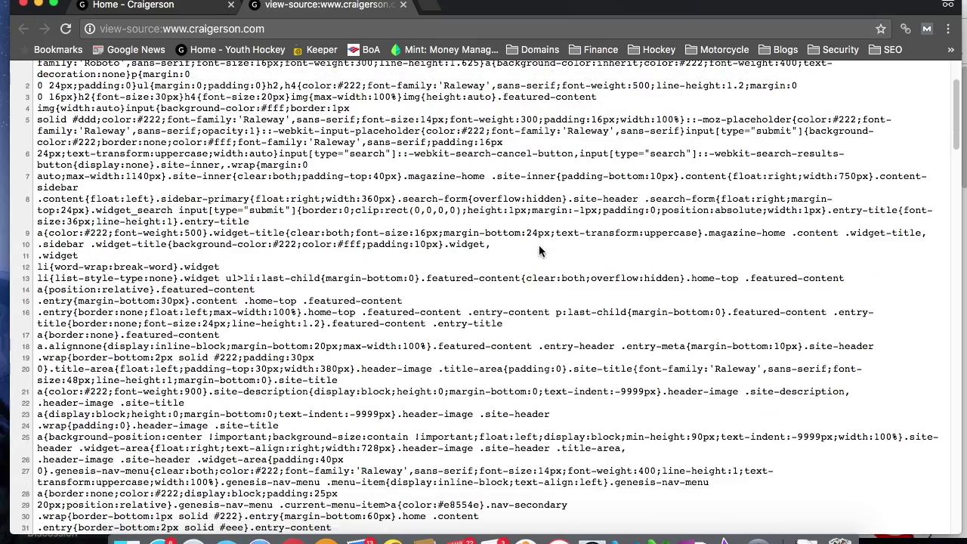
scroll(539, 249, down, 8)
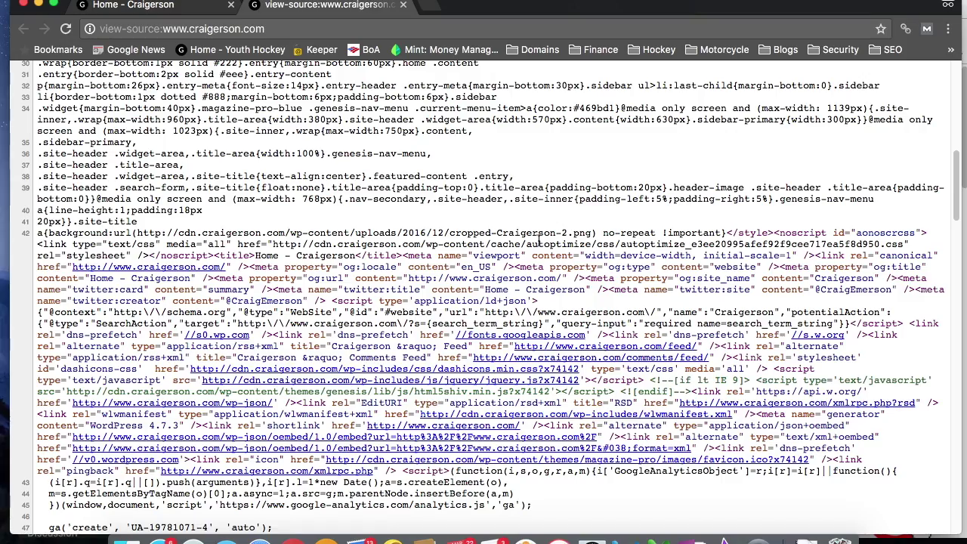
scroll(539, 240, down, 3)
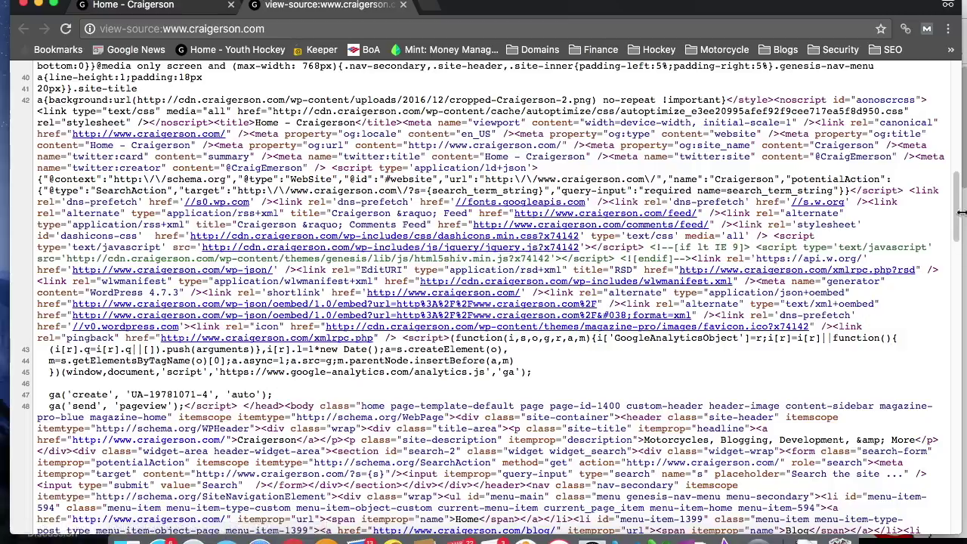
drag(960, 213, 954, 505)
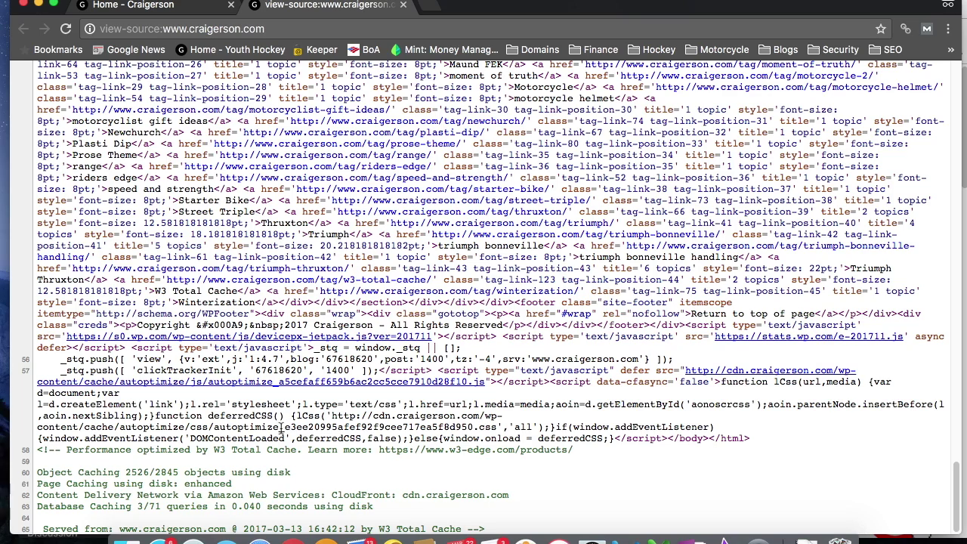
drag(213, 428, 497, 428)
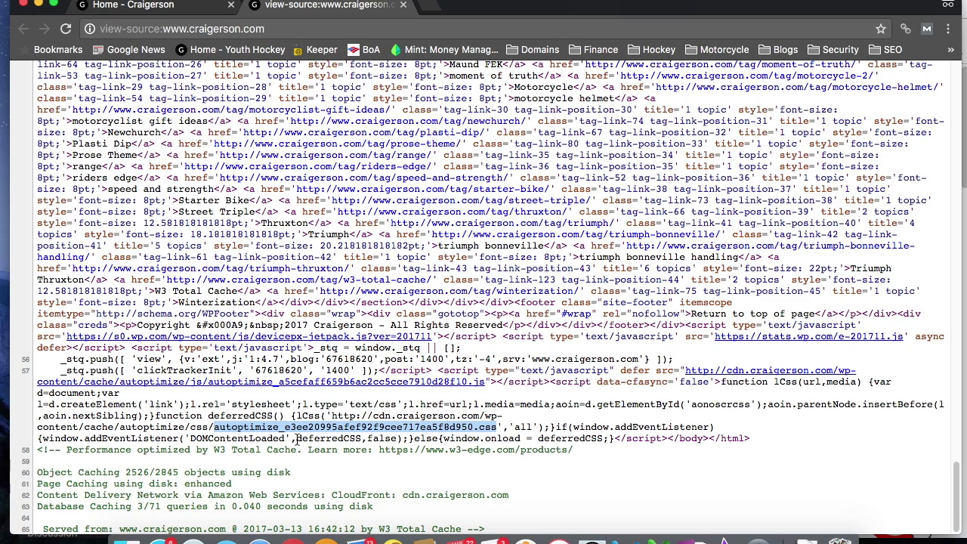
drag(297, 438, 362, 438)
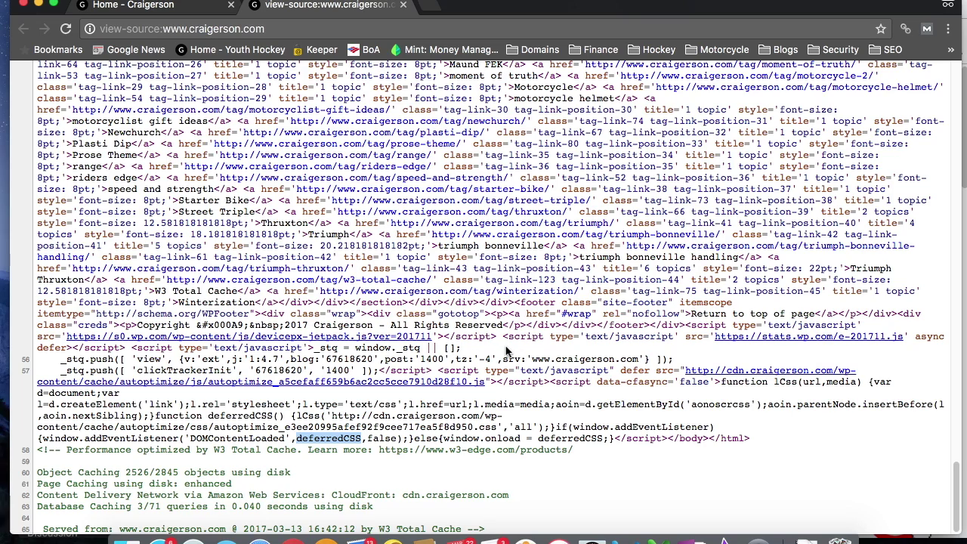
click(405, 6)
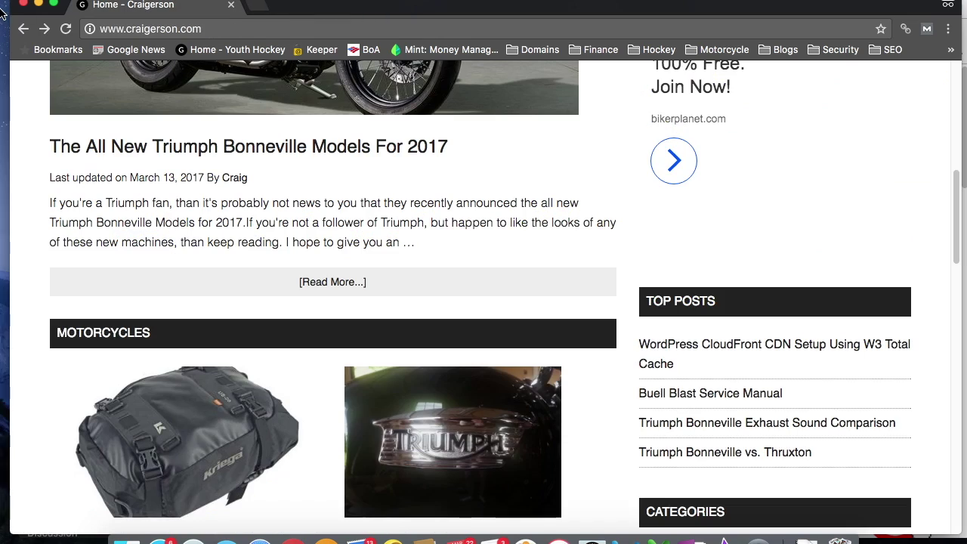
Switch to the PageSpeed Insights report and collapse the render-blocking resource details.
click(39, 6)
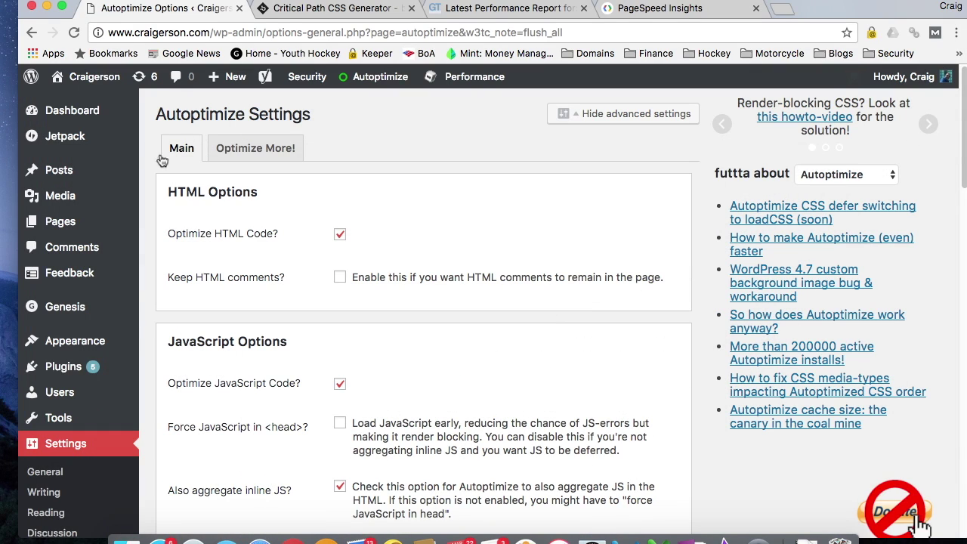
click(658, 8)
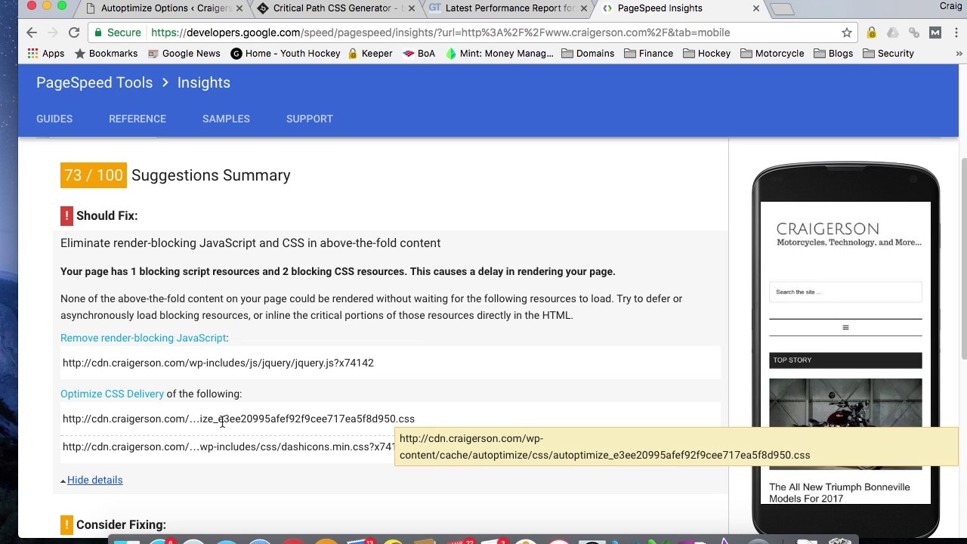
scroll(250, 421, down, 2)
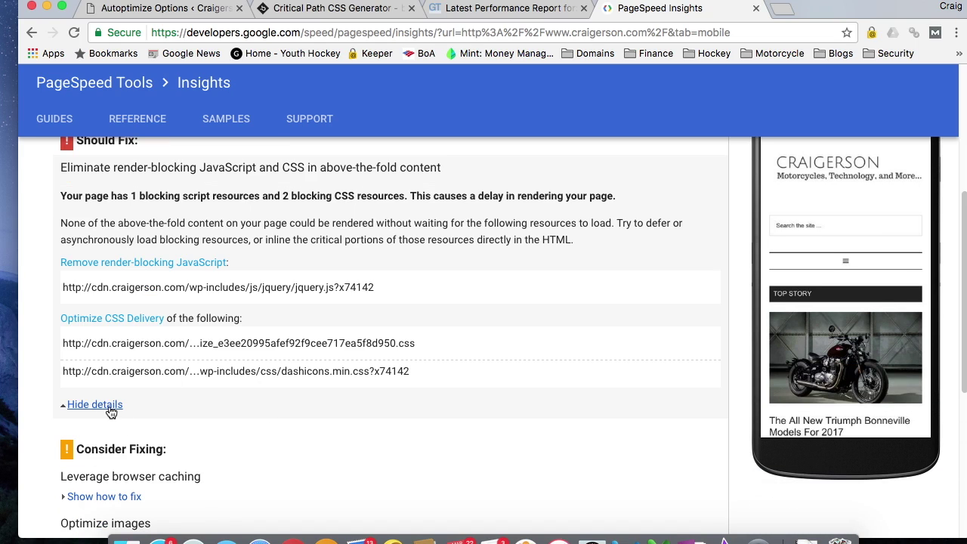
click(110, 408)
scroll(227, 414, up, 4)
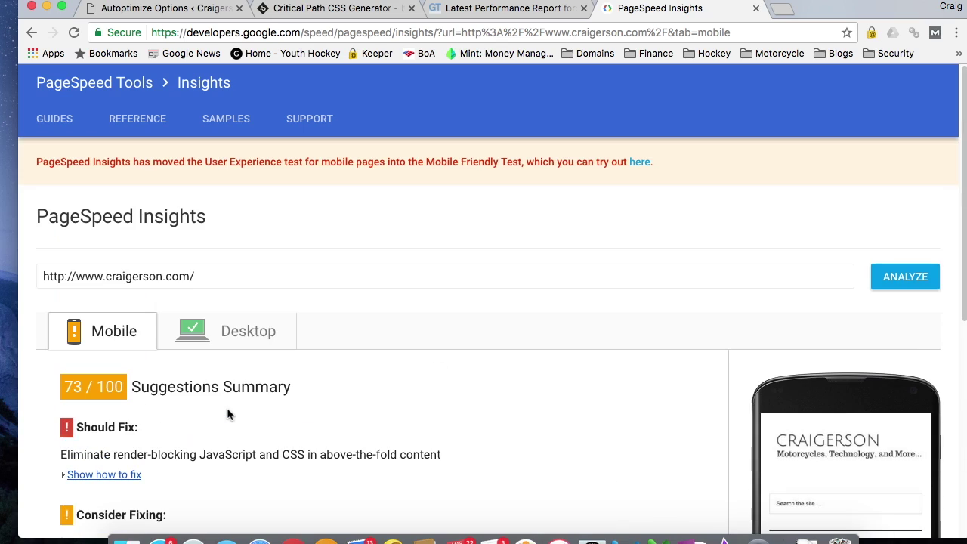
Re-analyse craigerson.com, check Desktop then Mobile, and expand the render-blocking fix details.
click(907, 279)
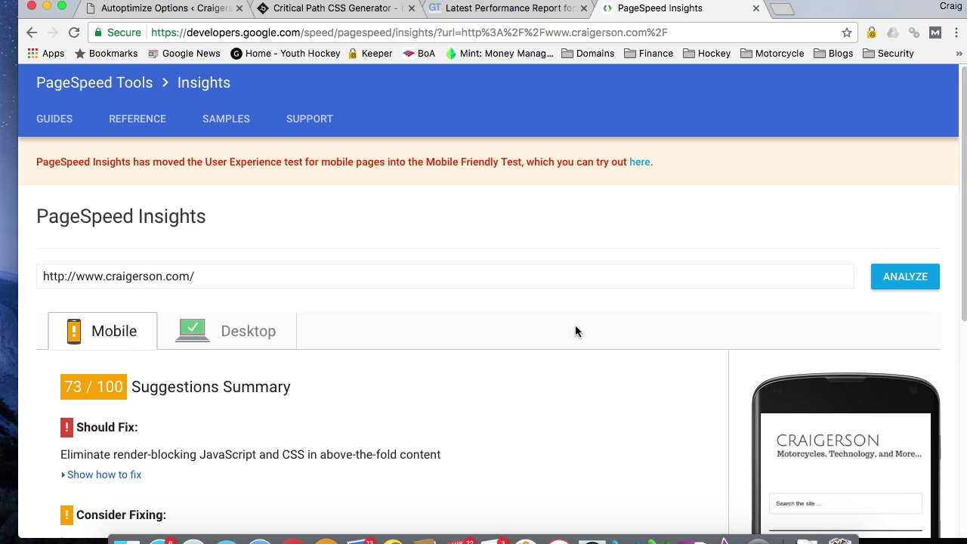
click(232, 333)
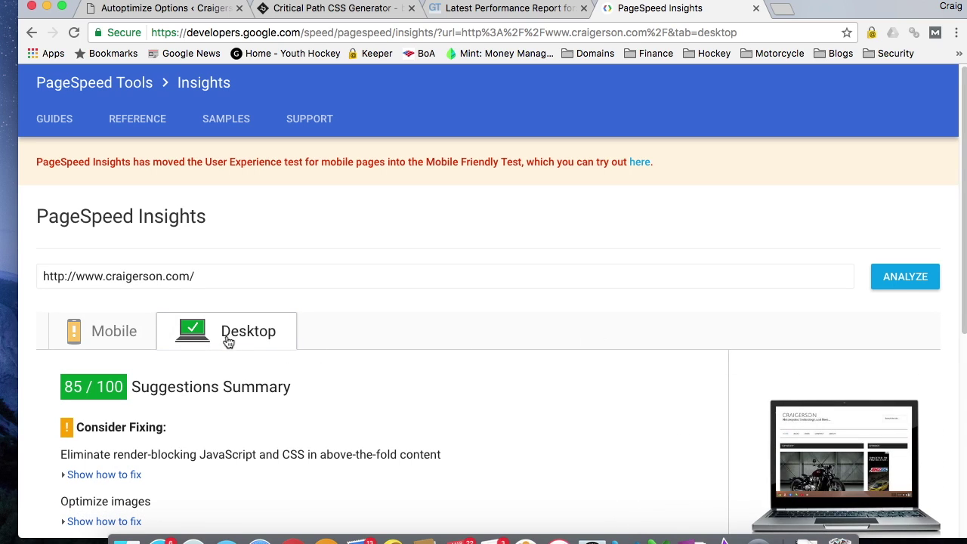
click(136, 336)
scroll(290, 333, down, 1)
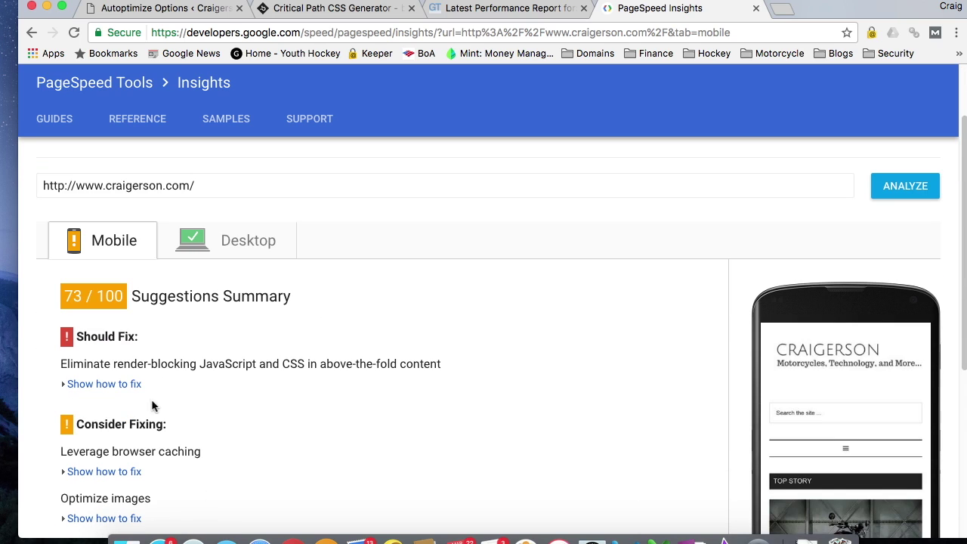
click(113, 384)
scroll(368, 354, down, 3)
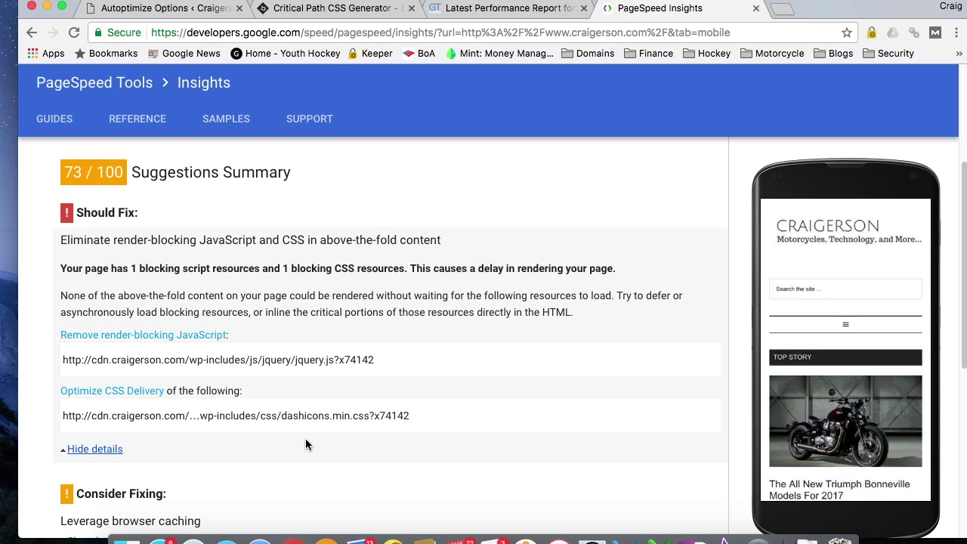
scroll(313, 428, down, 1)
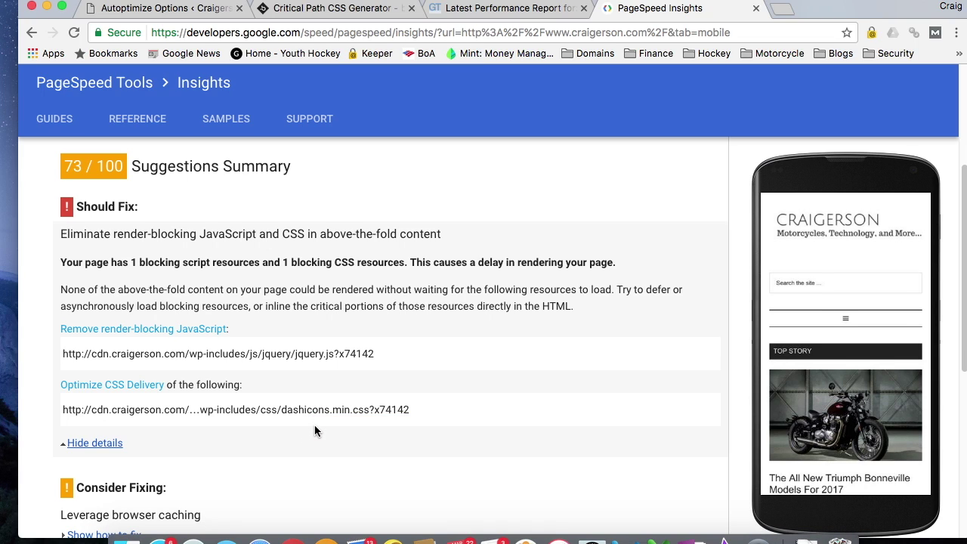
scroll(315, 428, down, 2)
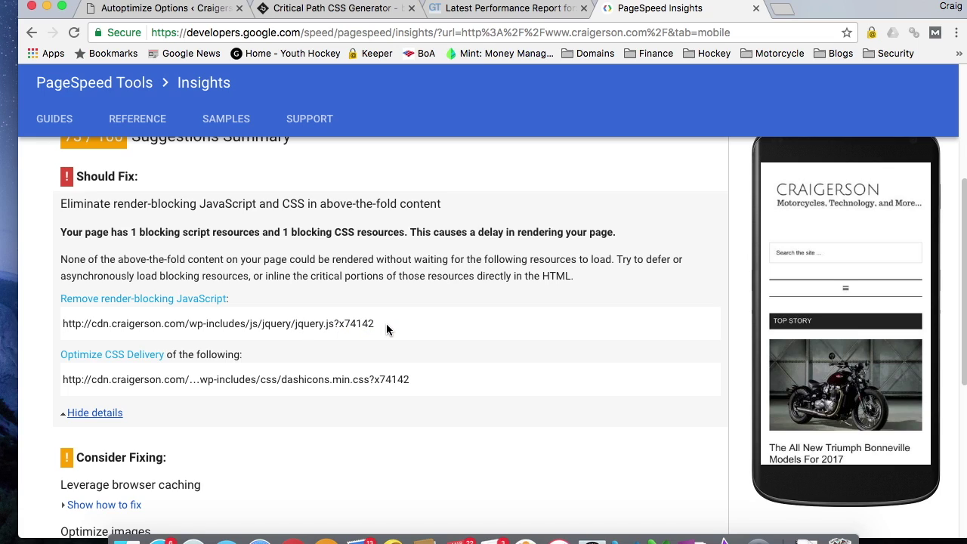
scroll(282, 422, down, 1)
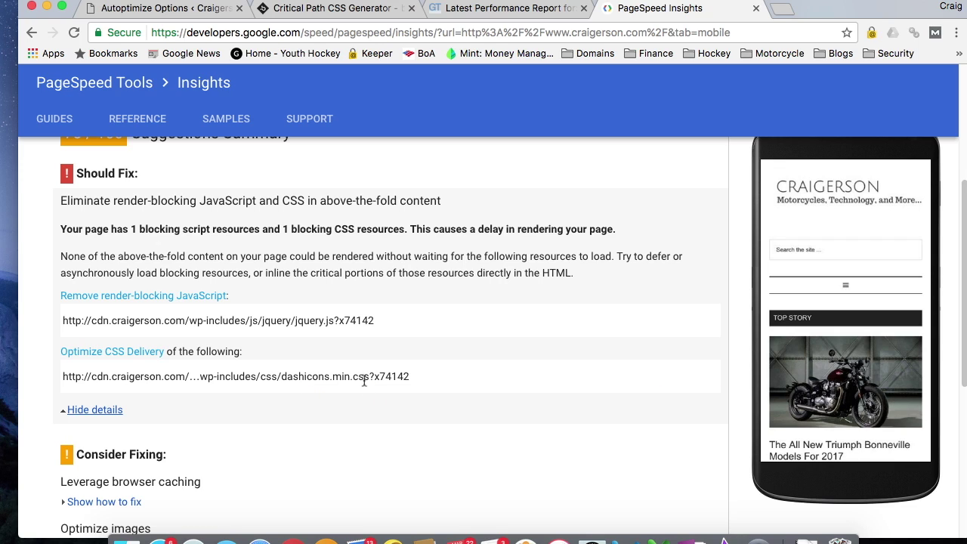
Check that dashicons.min.css is listed in Autoptimize's Exclude CSS field.
click(139, 11)
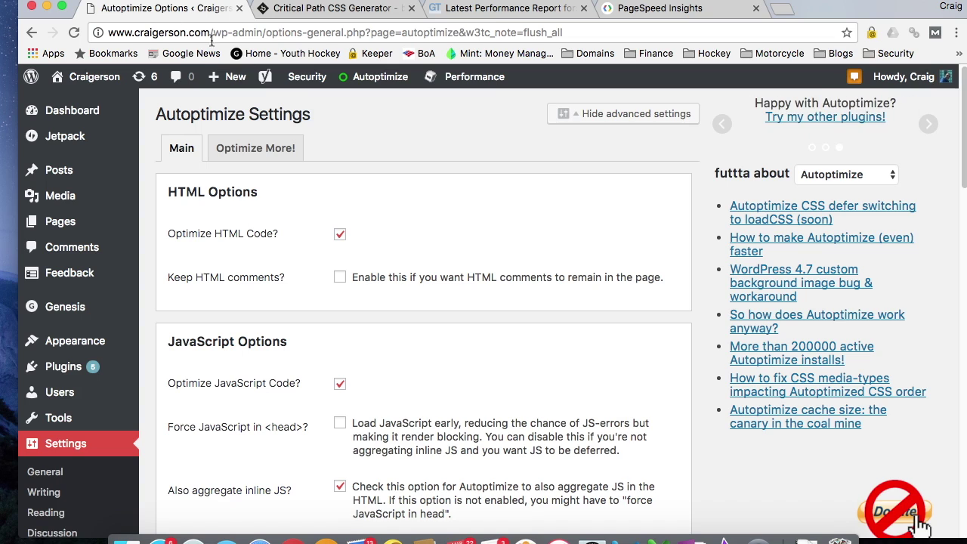
scroll(410, 375, down, 10)
scroll(410, 374, down, 10)
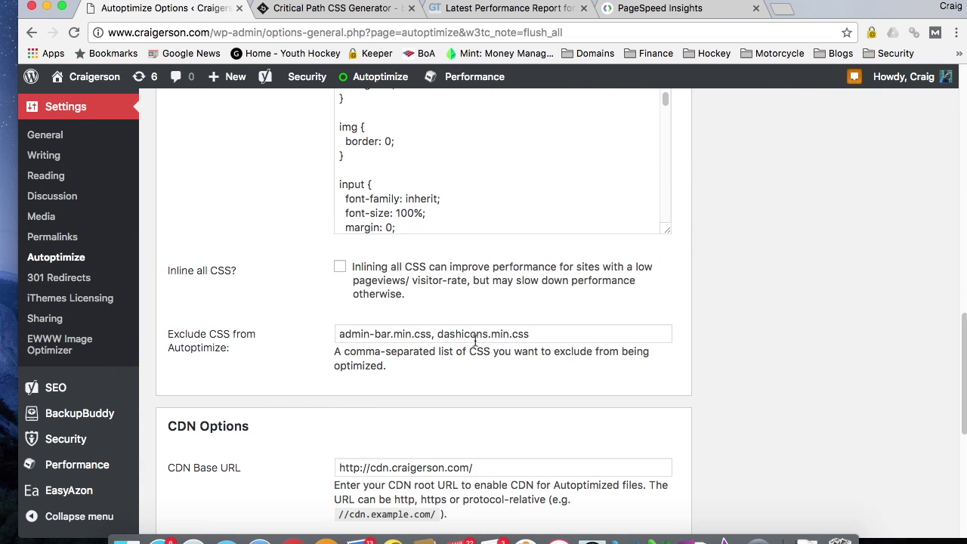
drag(437, 334, 534, 334)
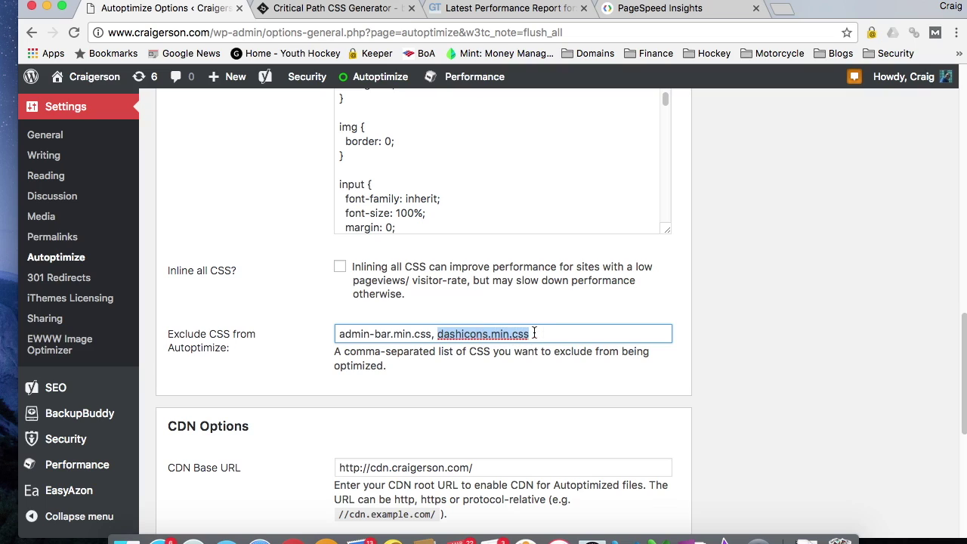
click(554, 334)
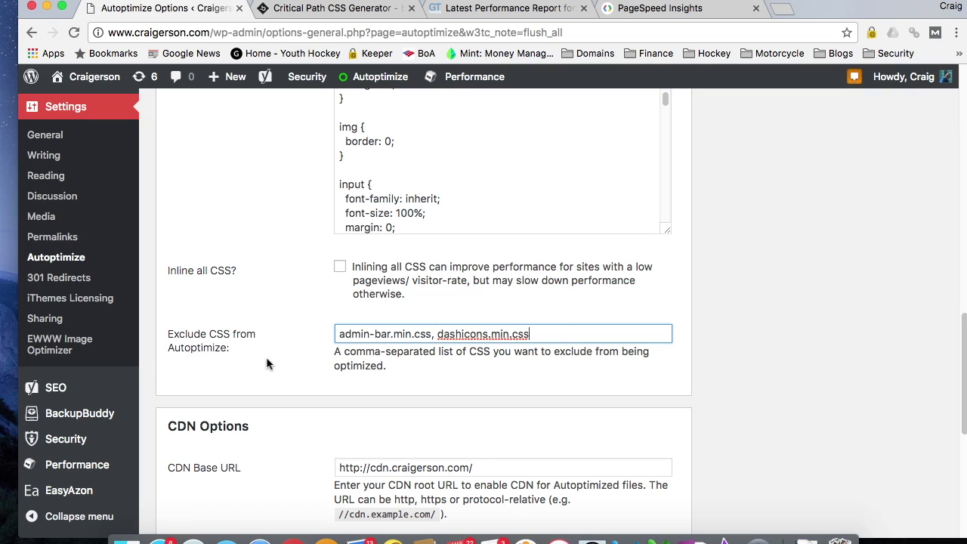
Scroll back up the settings page and bring the PageSpeed Insights results back.
scroll(266, 363, up, 2)
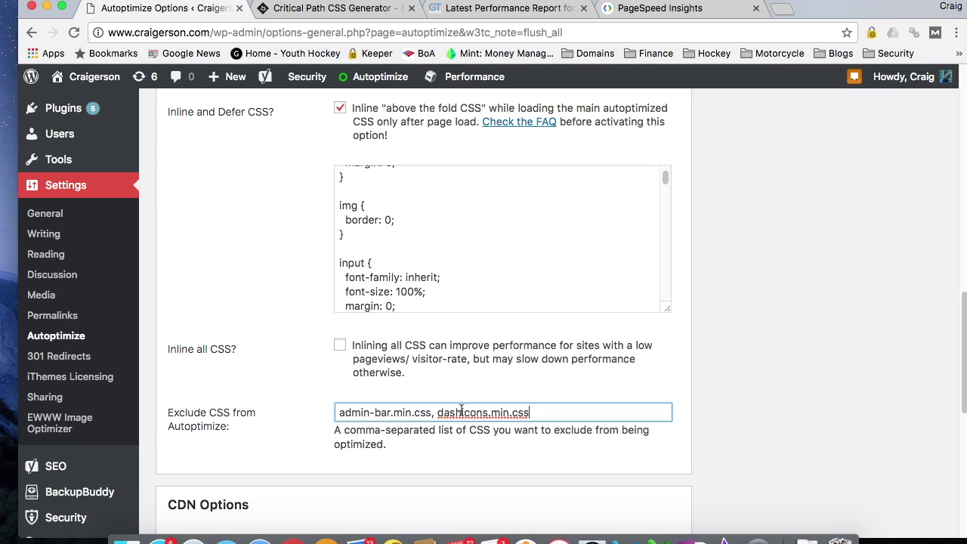
scroll(172, 374, up, 4)
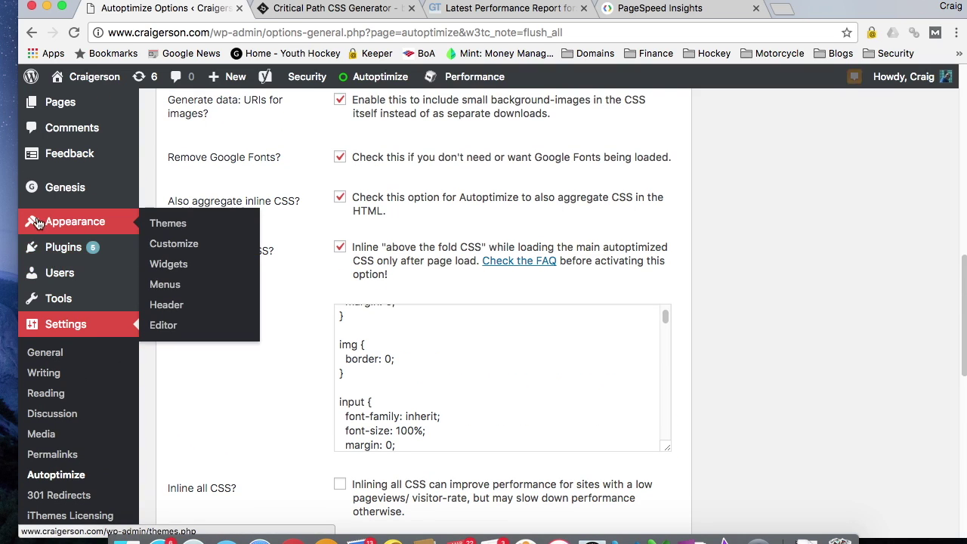
scroll(210, 261, up, 5)
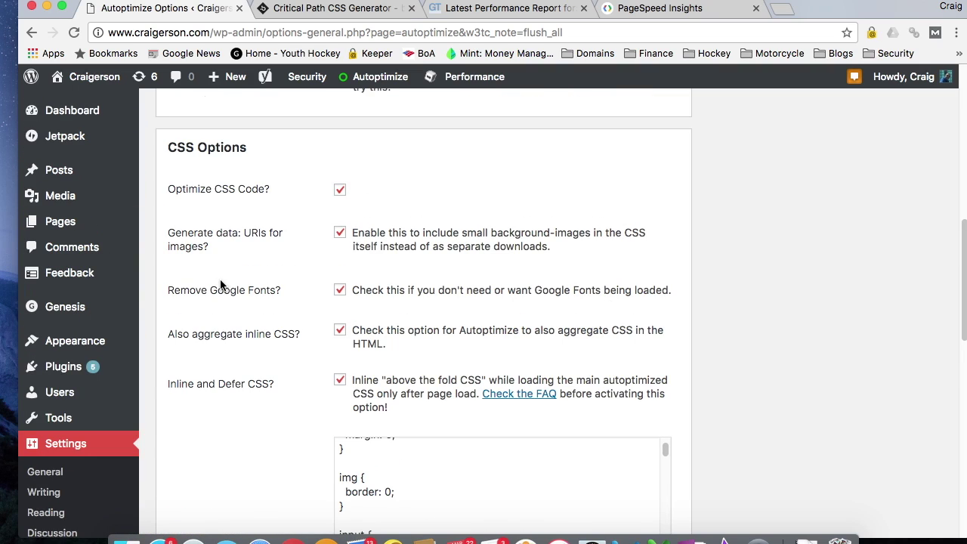
scroll(220, 280, up, 1)
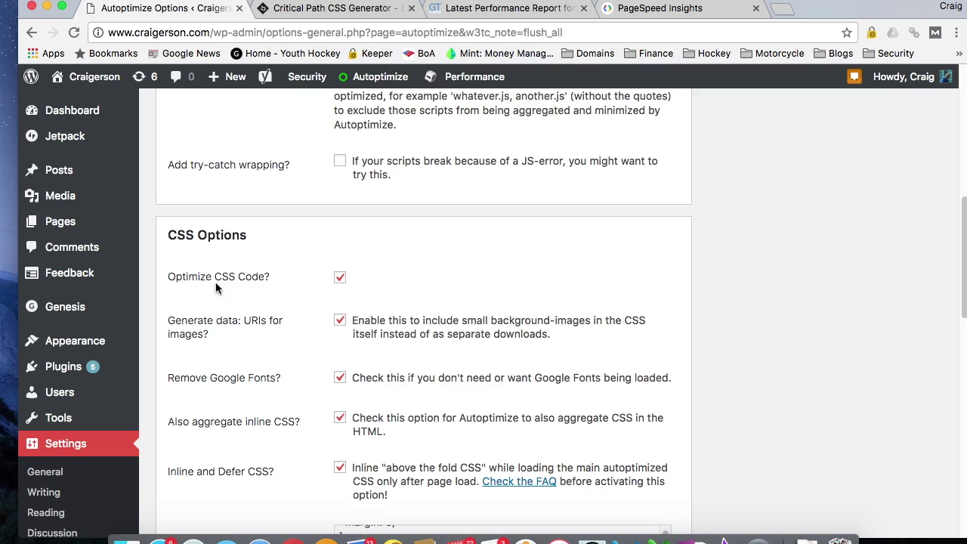
scroll(215, 282, up, 4)
scroll(215, 287, up, 6)
scroll(216, 287, up, 5)
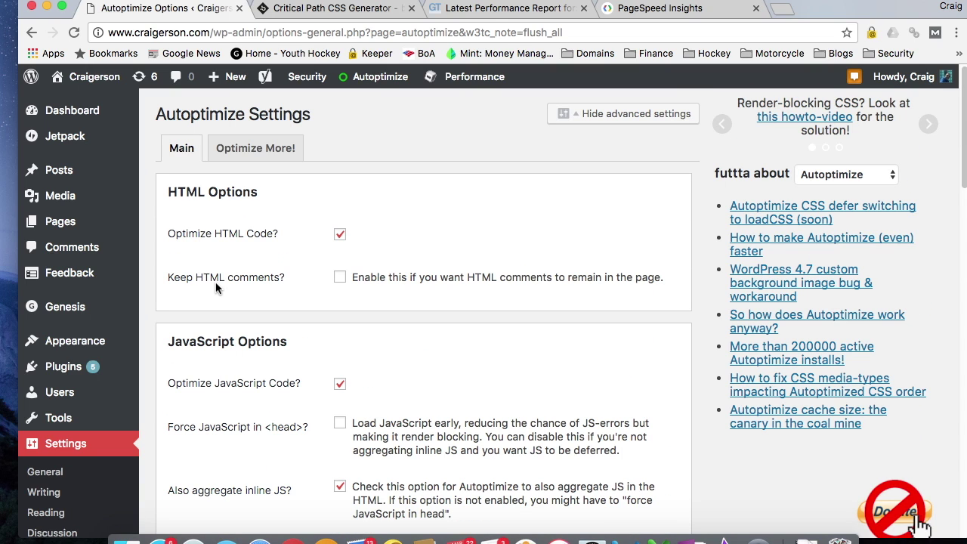
scroll(216, 288, down, 1)
scroll(216, 282, down, 15)
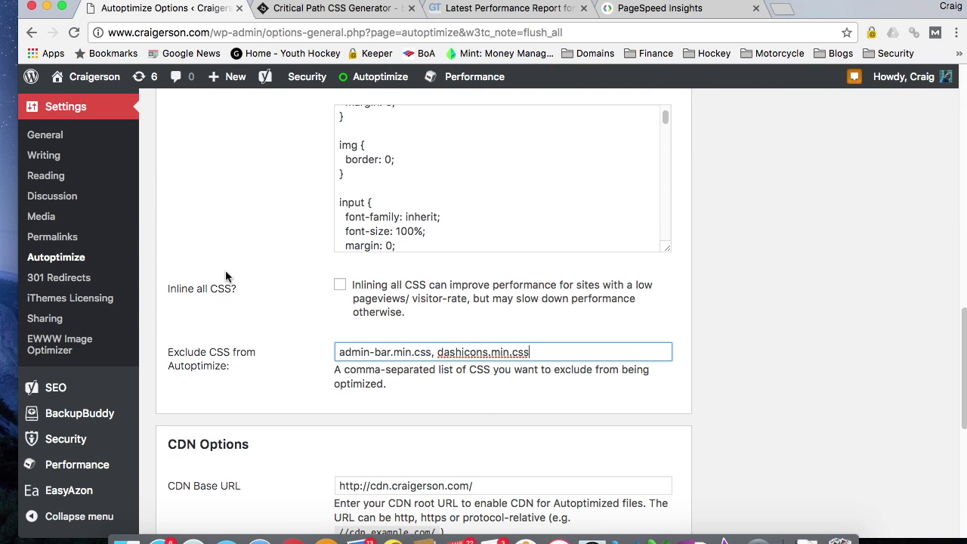
click(659, 9)
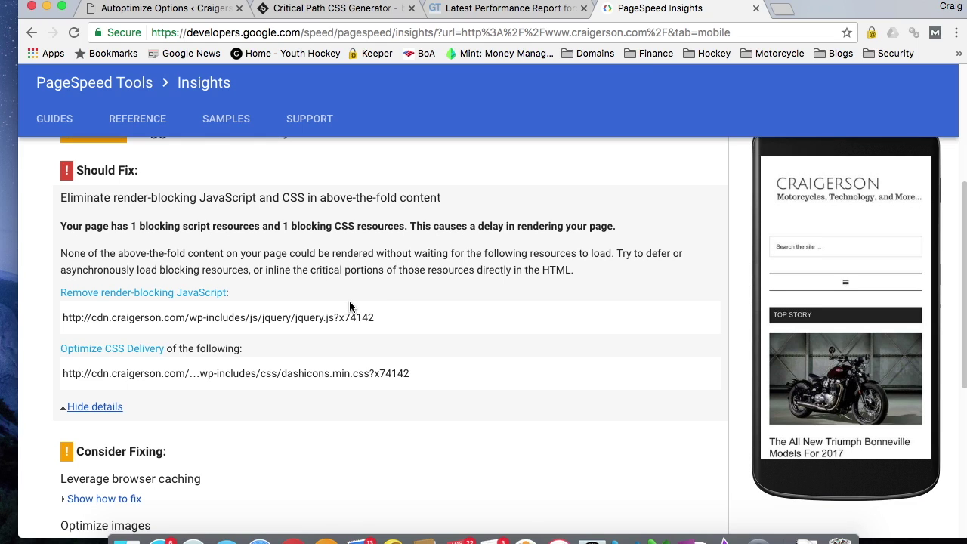
scroll(350, 306, down, 1)
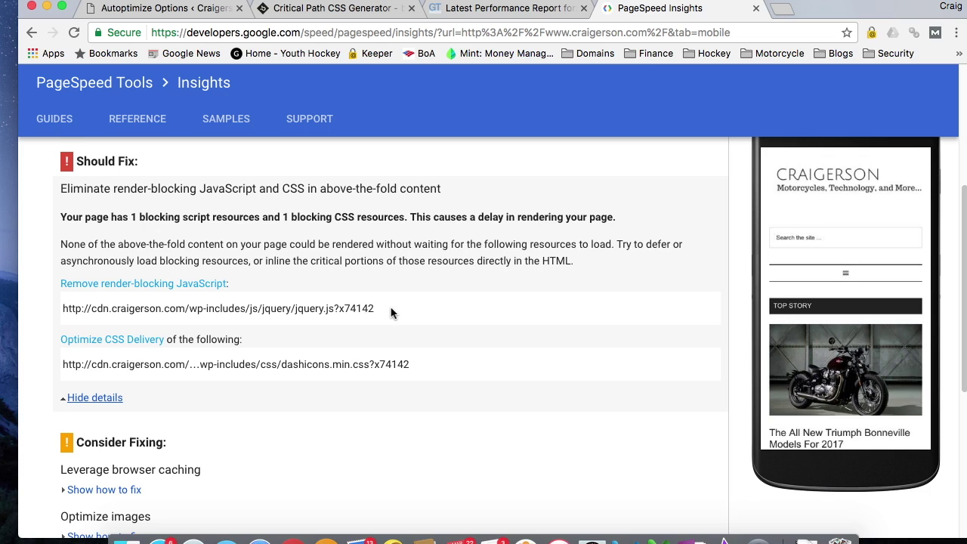
scroll(389, 314, up, 5)
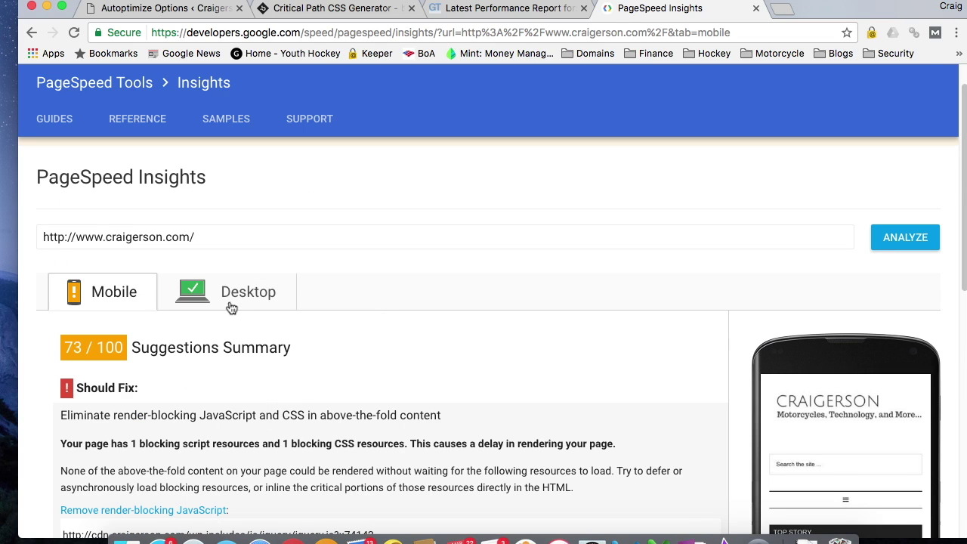
click(229, 299)
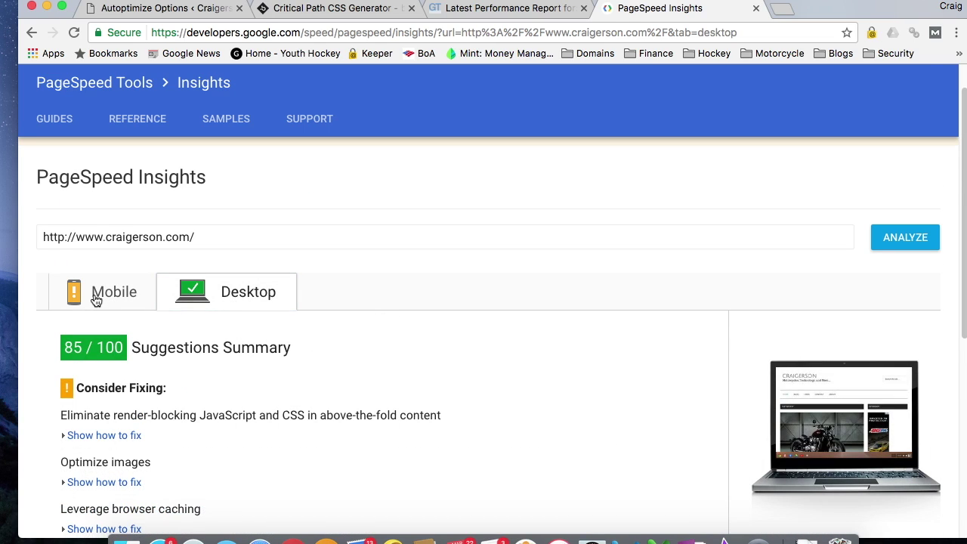
click(96, 300)
scroll(378, 332, down, 1)
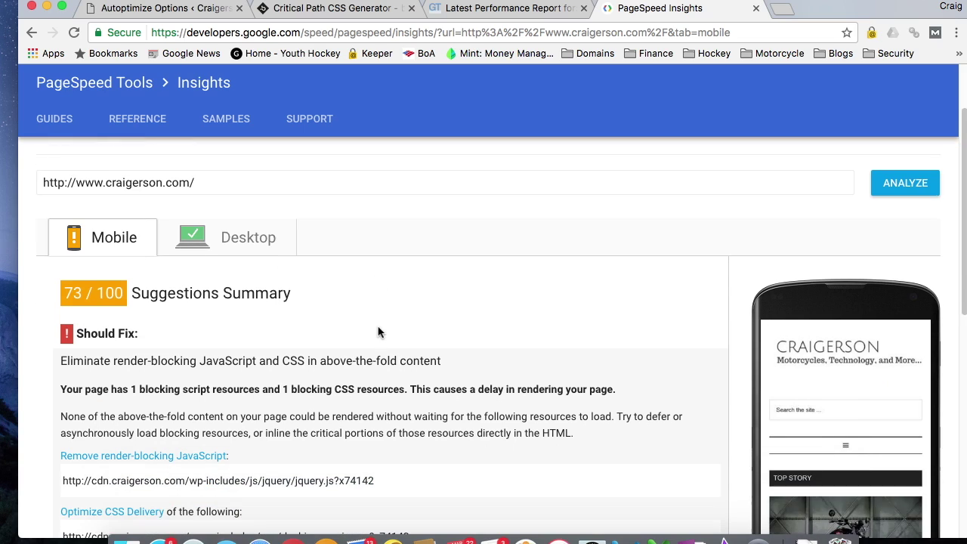
scroll(382, 320, down, 2)
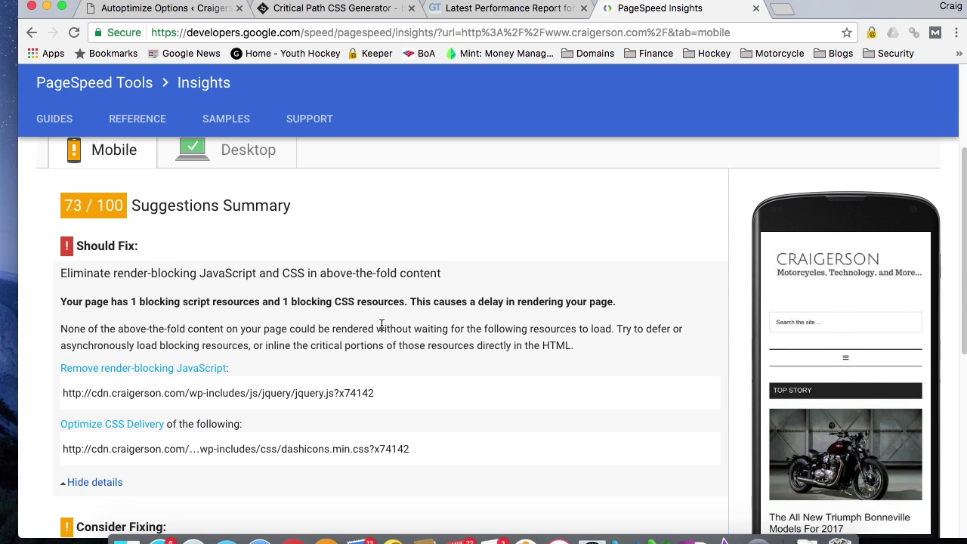
scroll(381, 371, up, 2)
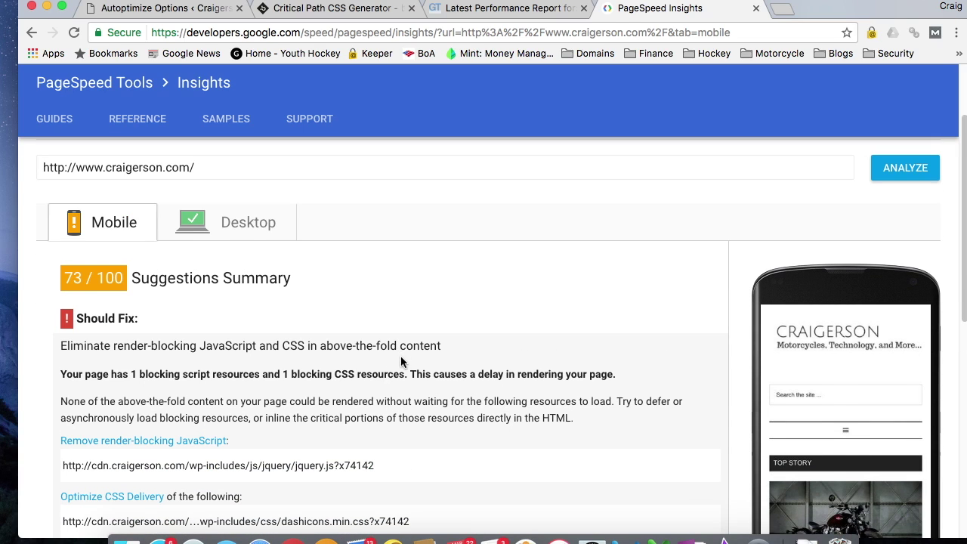